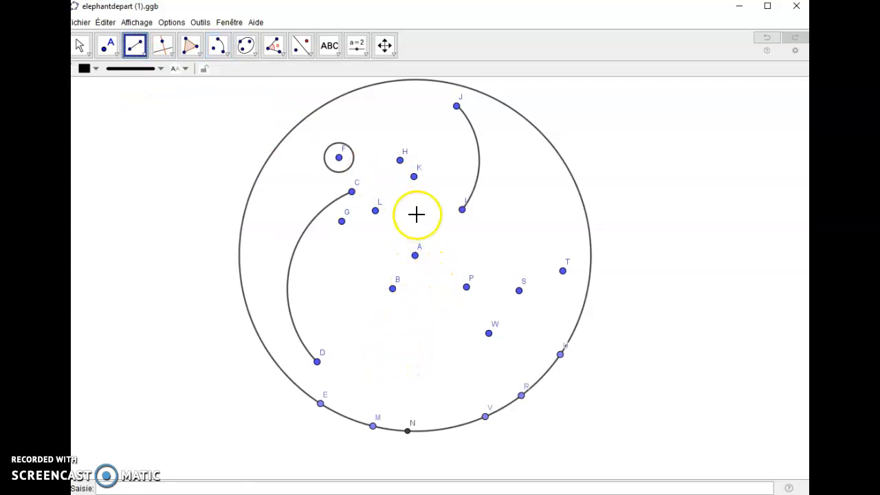
# - Draw segment KI and segment DE with the Segment tool, cancelling the stray segment started from C
pyautogui.click(462, 209)
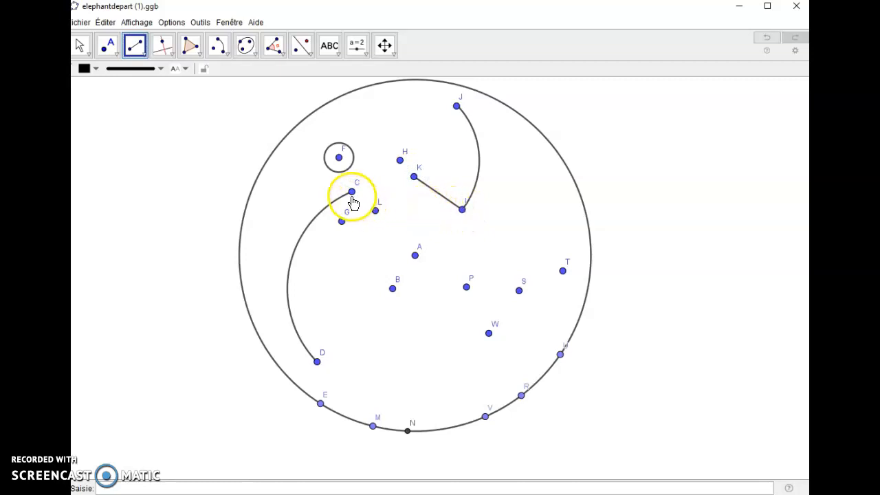
pyautogui.click(457, 106)
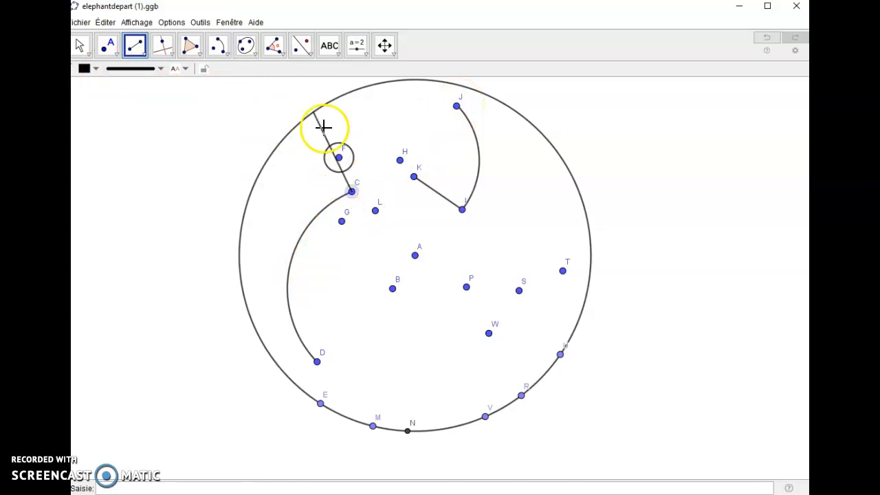
pyautogui.click(103, 43)
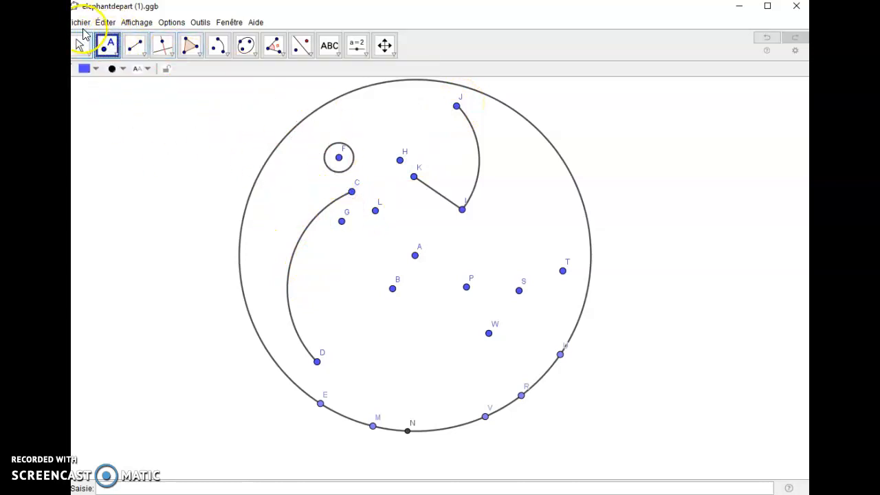
pyautogui.click(135, 46)
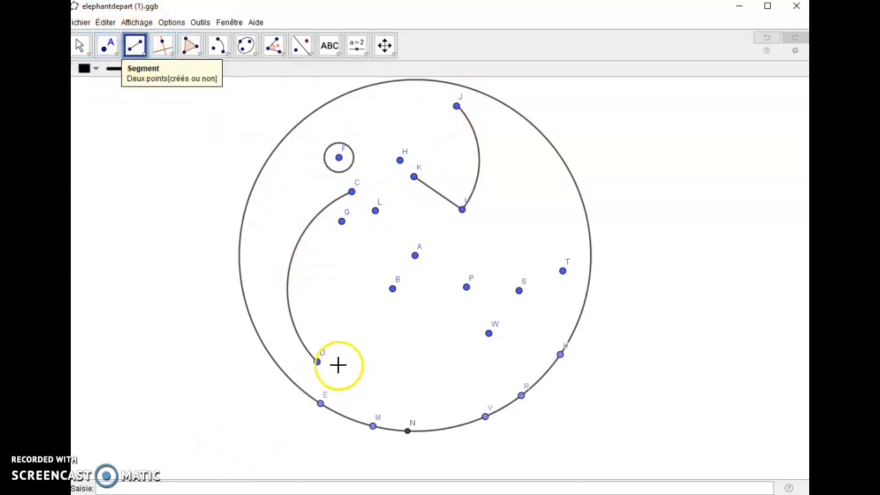
pyautogui.click(320, 404)
# - Check the segment list in elephant.pdf, return to the GeoGebra figure and draw segments CG and GL
pyautogui.click(292, 1)
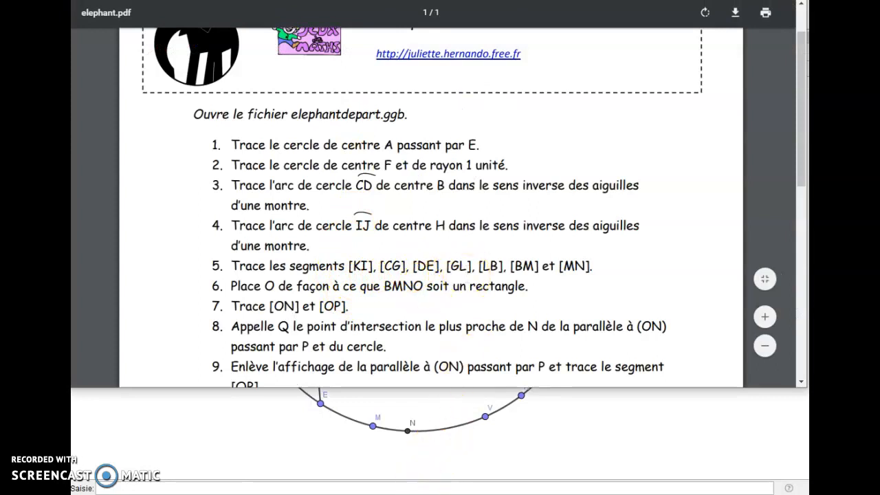
pyautogui.click(422, 493)
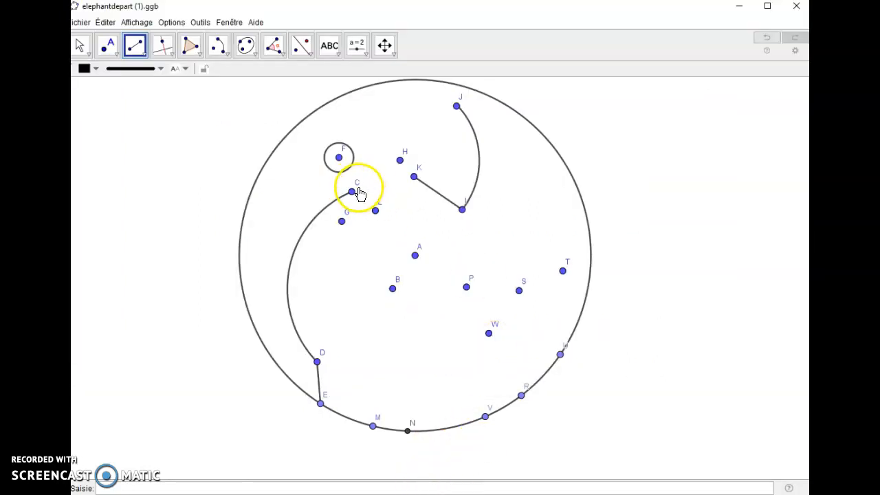
pyautogui.click(342, 221)
pyautogui.click(375, 211)
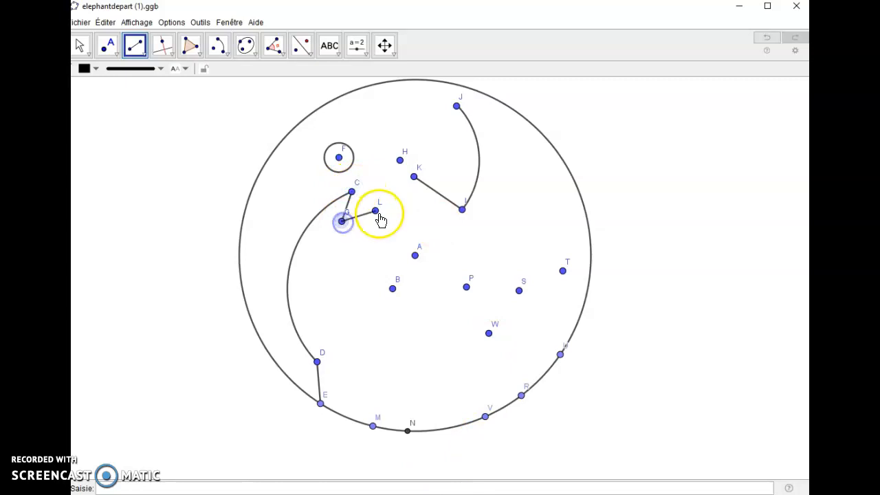
# - Consult elephant.pdf for the remaining segments and draw LB, BM and MN in the GeoGebra figure
pyautogui.hotkey('alt', 'Tab')
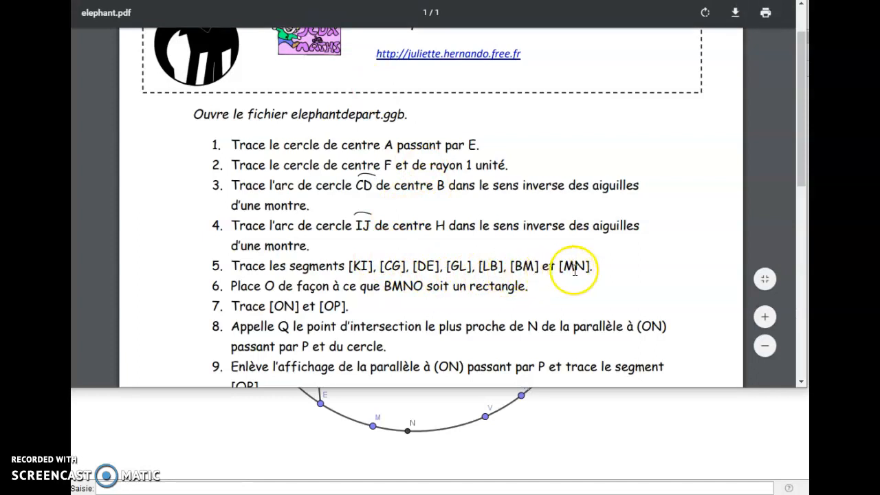
pyautogui.click(425, 488)
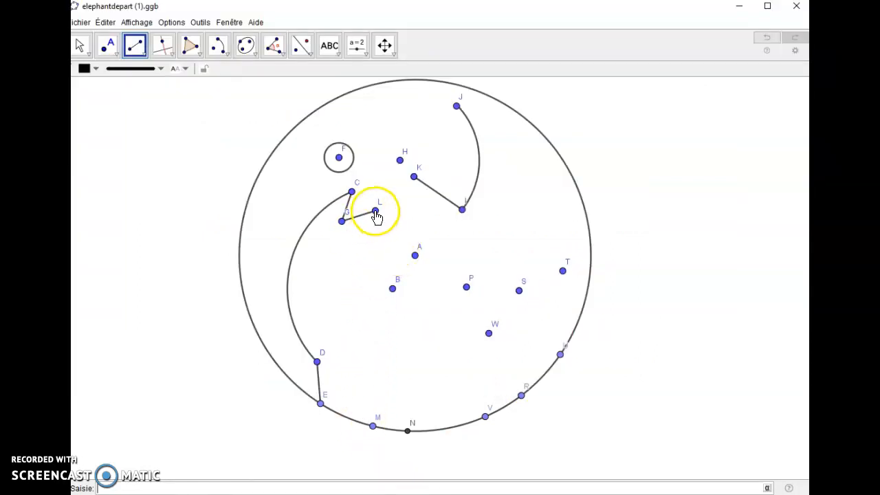
pyautogui.click(393, 289)
pyautogui.click(392, 288)
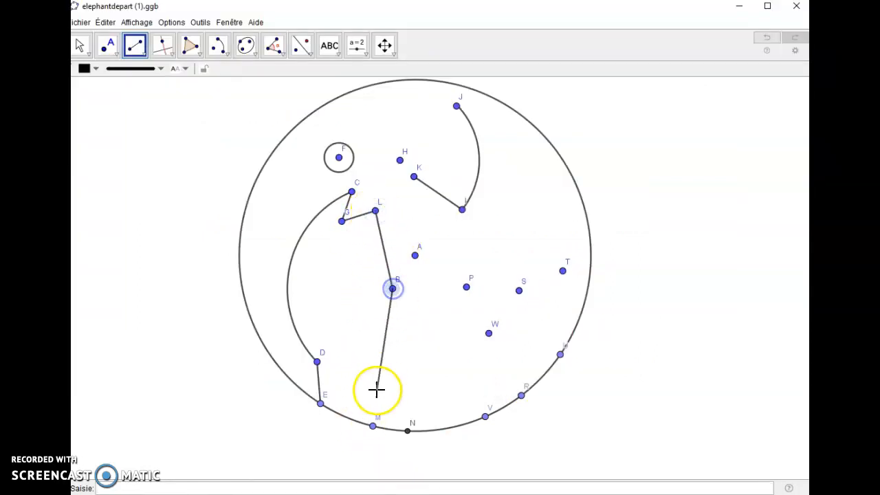
pyautogui.click(373, 427)
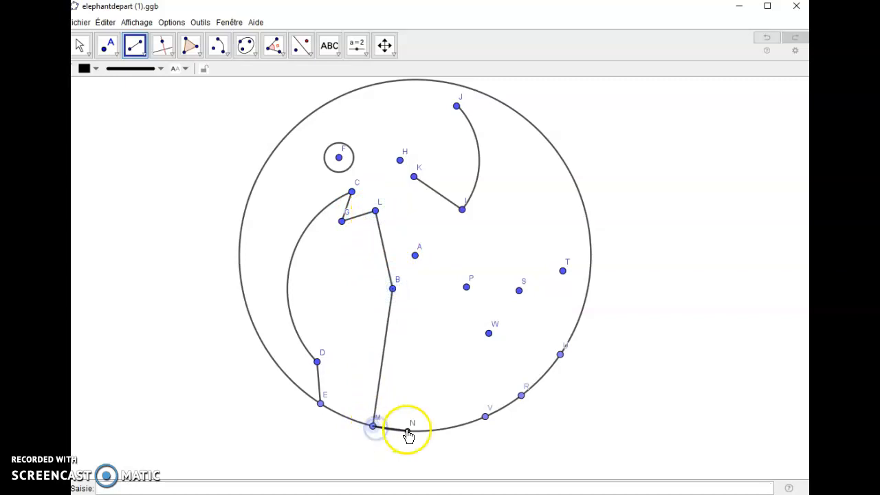
# - Read instruction 6 in elephant.pdf and construct the perpendicular to segment BM through point B in GeoGebra
pyautogui.scroll(3, 427, 400)
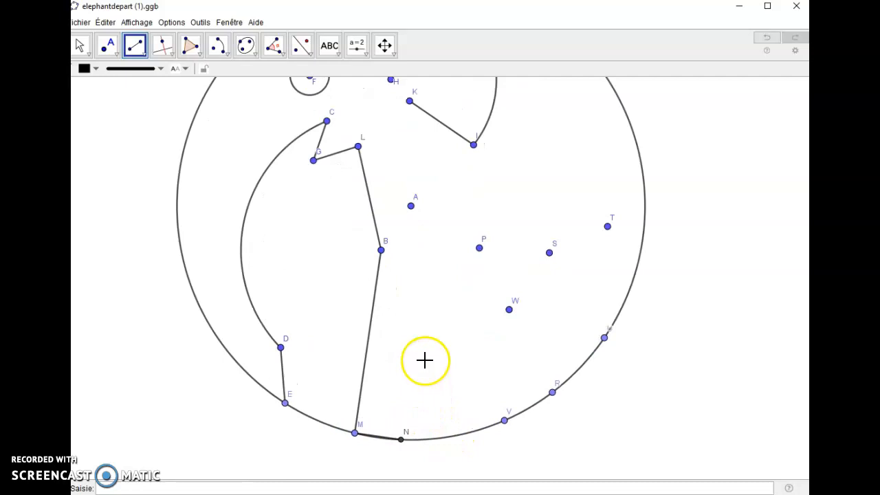
pyautogui.hotkey('alt', 'Tab')
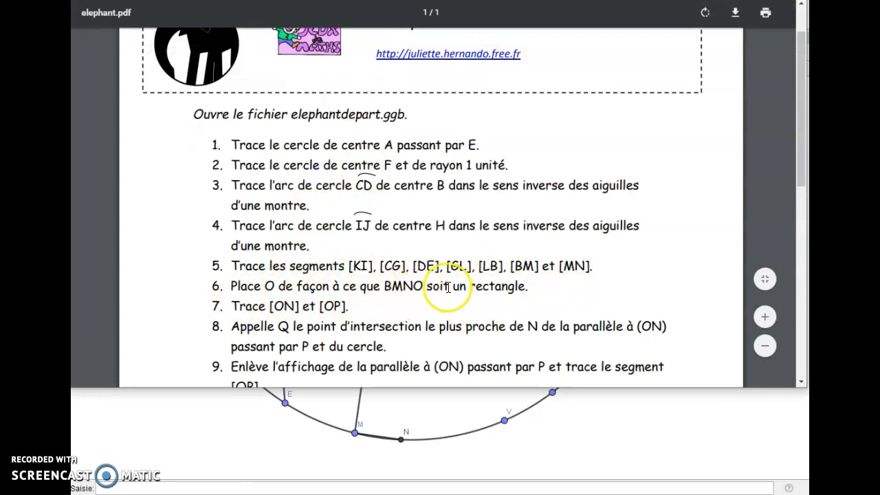
pyautogui.click(213, 490)
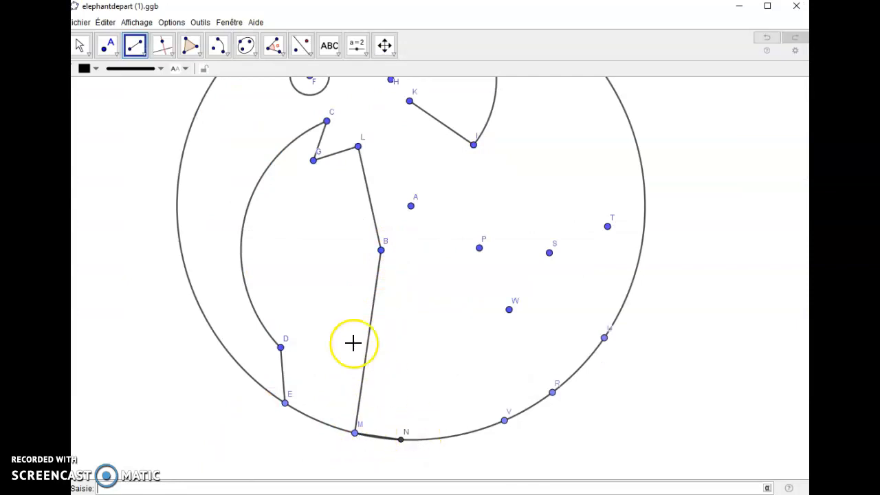
pyautogui.click(163, 45)
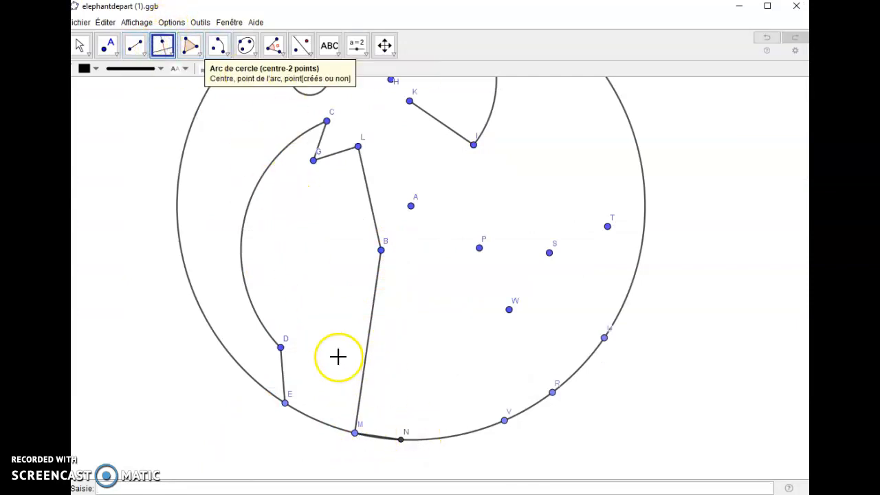
pyautogui.click(377, 306)
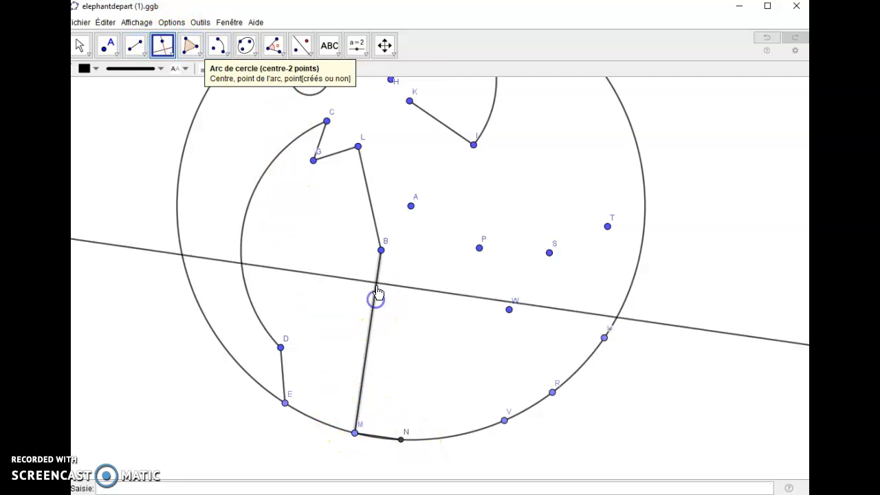
pyautogui.click(380, 249)
# - Construct the perpendicular to segment MN through N and place point O where it crosses the perpendicular through B
pyautogui.scroll(3, 409, 369)
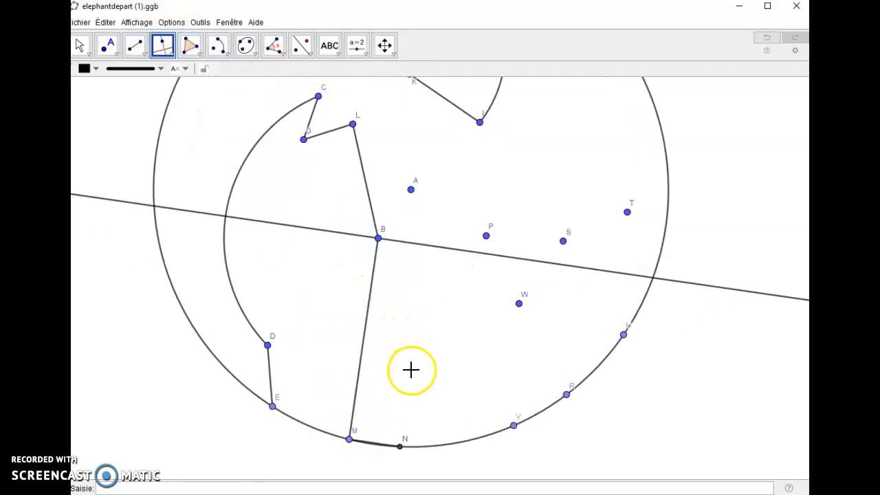
pyautogui.scroll(1, 409, 369)
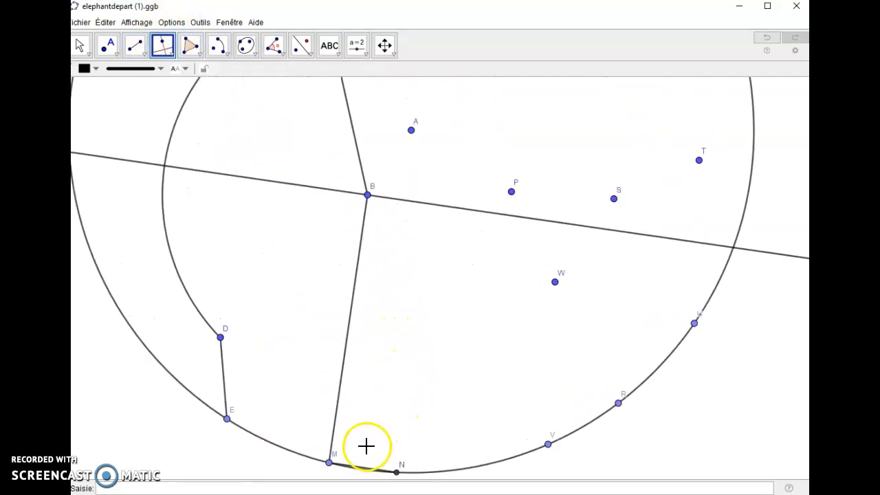
pyautogui.click(359, 468)
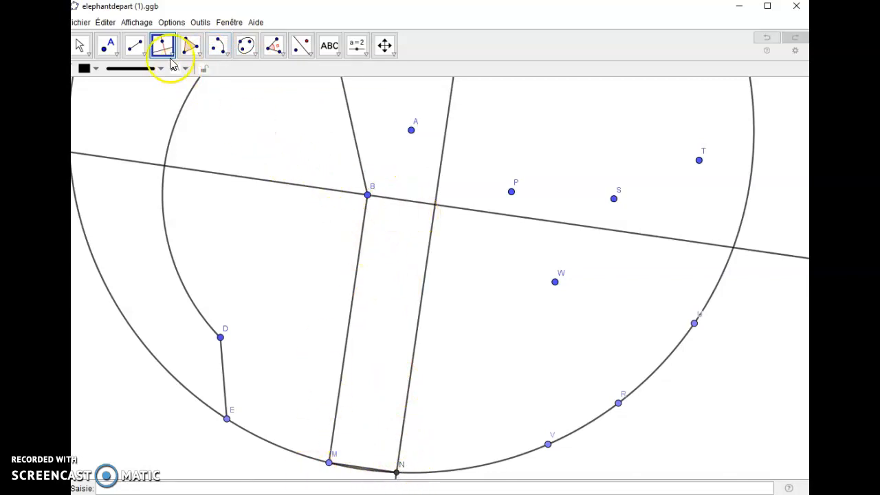
pyautogui.click(107, 45)
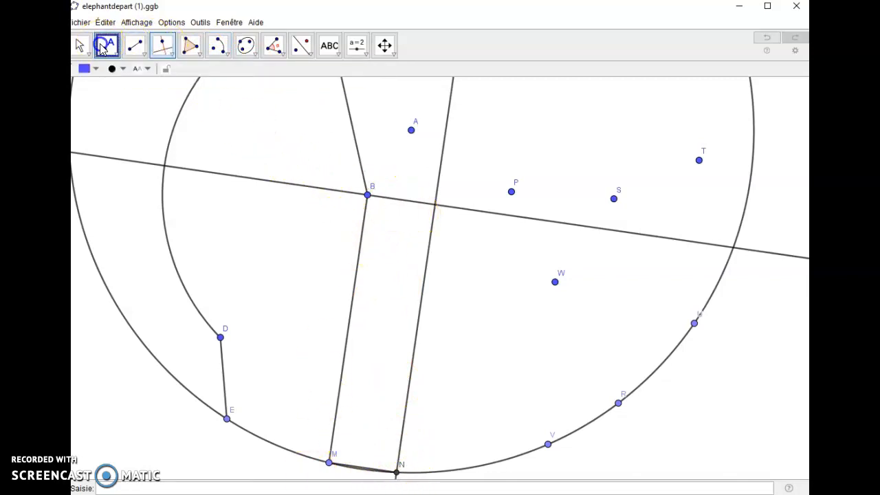
pyautogui.click(436, 205)
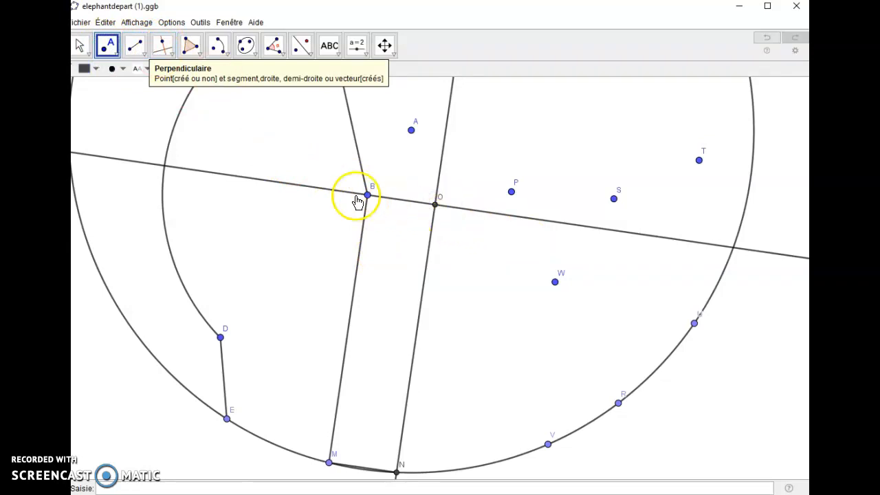
# - Show the Algebra view and sort its objects by object type (Type d'objet)
pyautogui.click(135, 23)
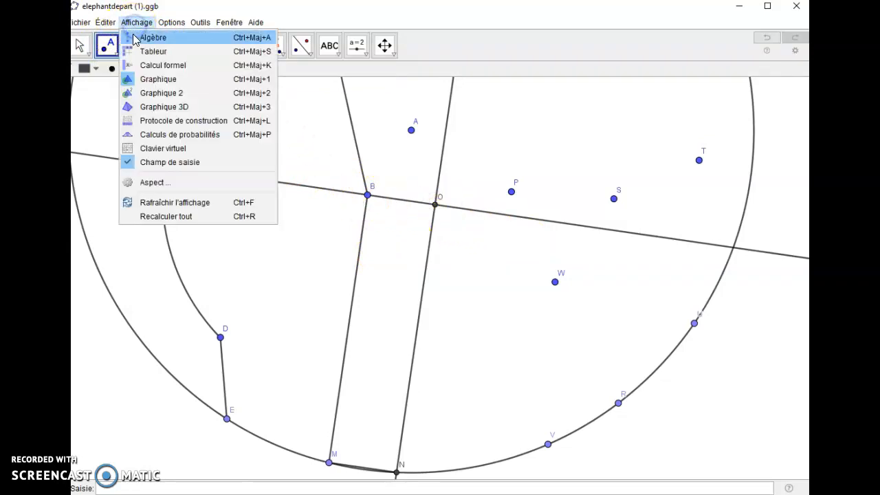
pyautogui.click(141, 36)
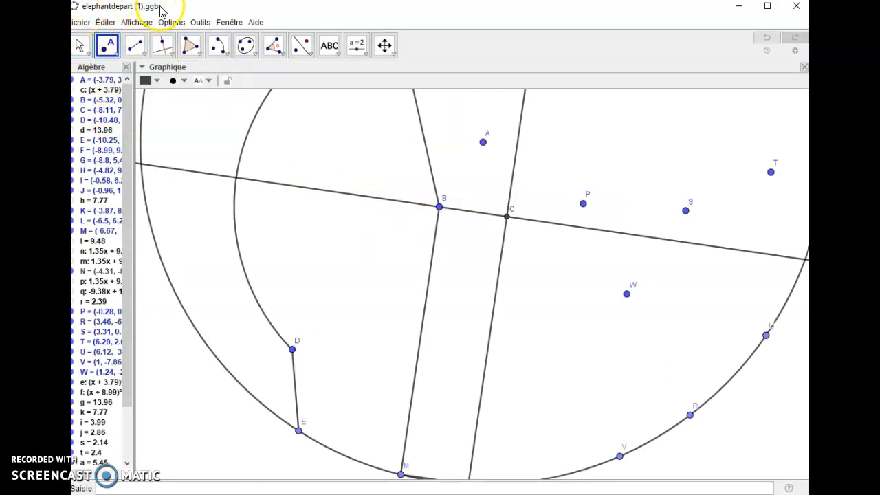
pyautogui.moveTo(162, 10); pyautogui.dragTo(168, 9)
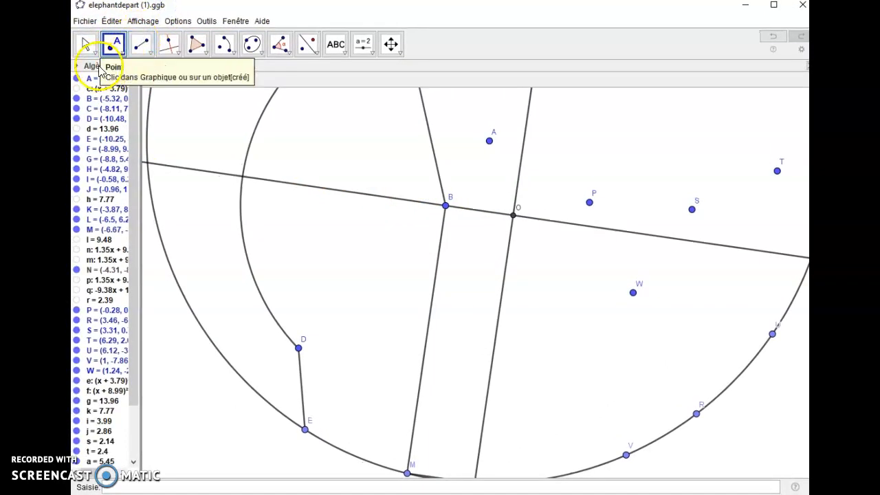
pyautogui.click(77, 65)
pyautogui.click(95, 79)
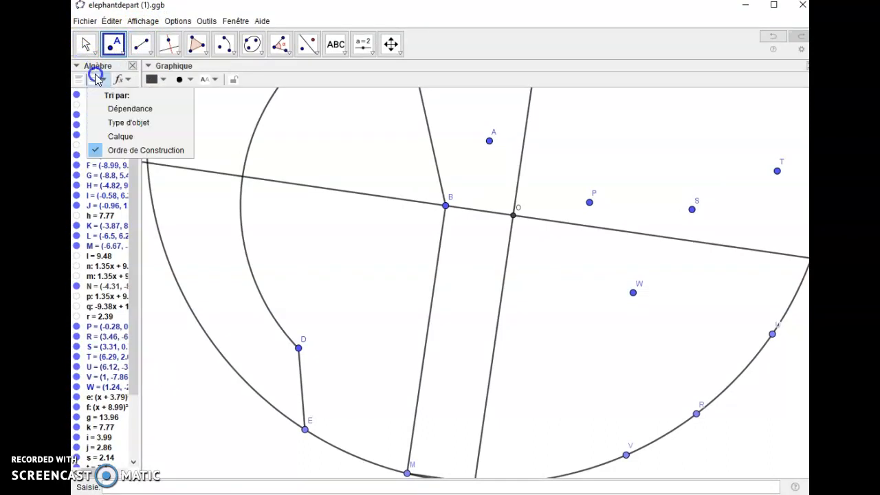
pyautogui.click(133, 123)
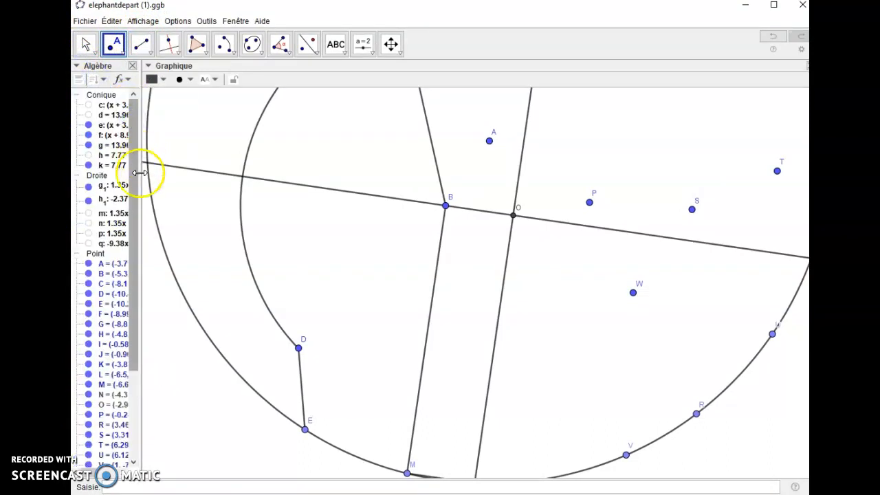
# - Hide the two perpendicular construction lines g1 and h1, and close the Algebra view
pyautogui.click(89, 186)
pyautogui.click(88, 198)
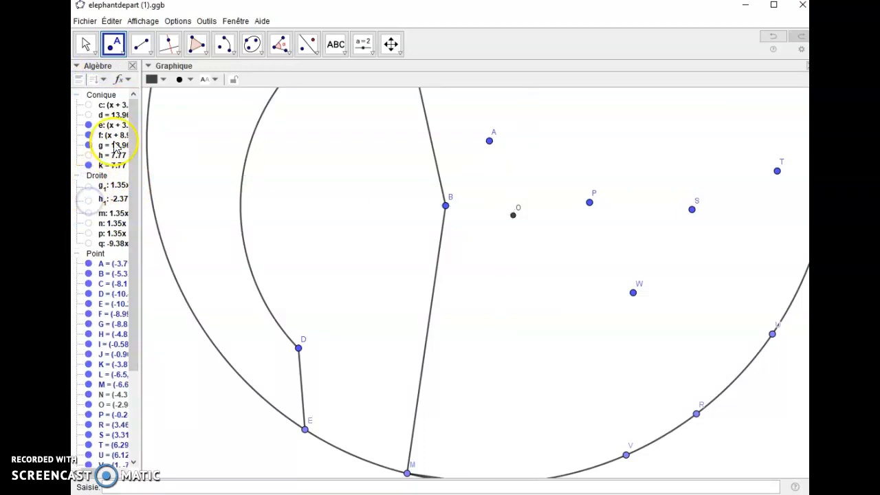
pyautogui.click(133, 66)
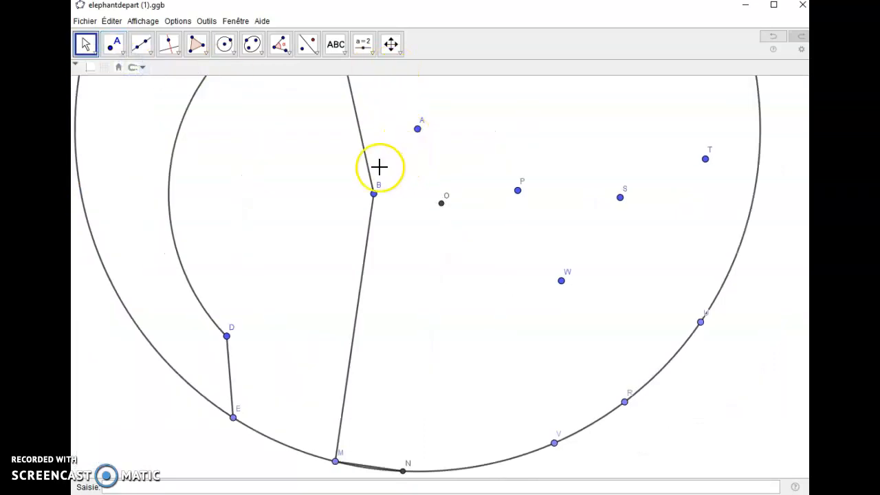
# - Read instruction 7 in elephant.pdf and draw segments ON and OP in the GeoGebra figure
pyautogui.hotkey('alt', 'Tab')
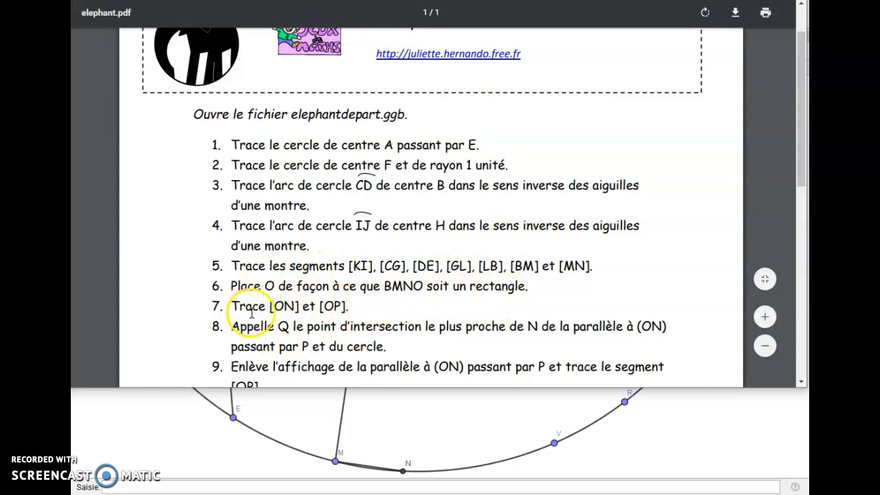
pyautogui.scroll(-4, 384, 316)
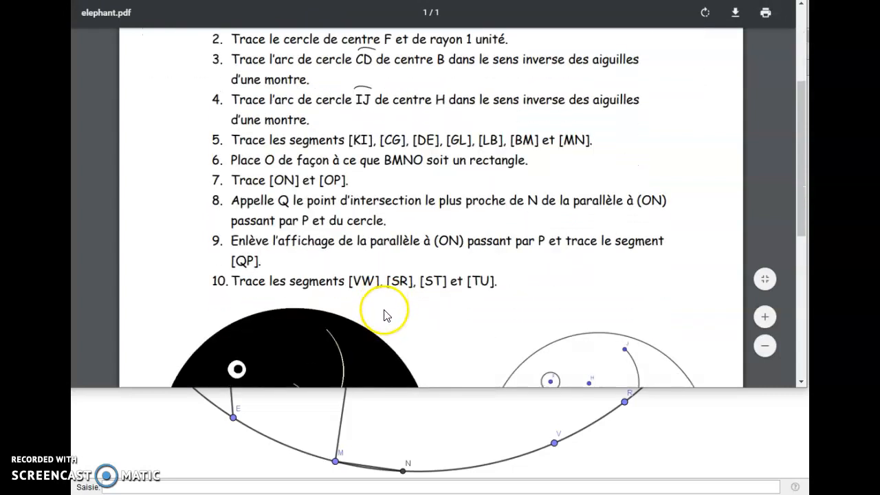
pyautogui.click(419, 487)
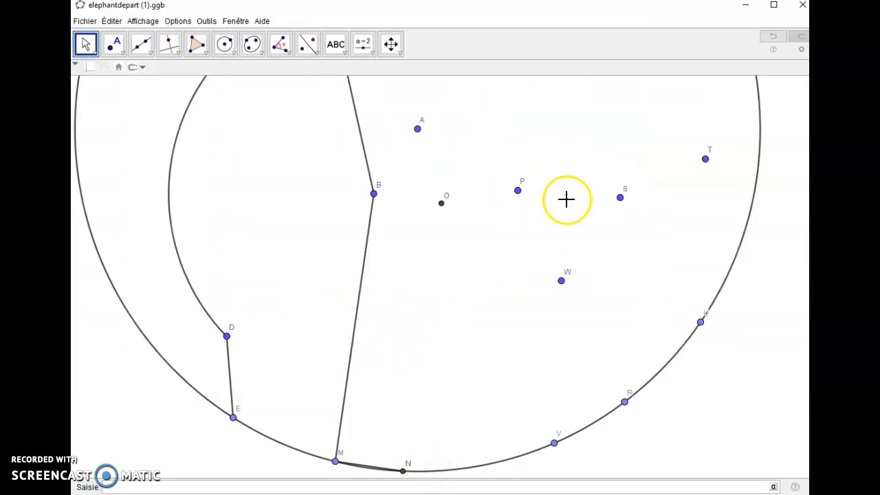
pyautogui.click(142, 48)
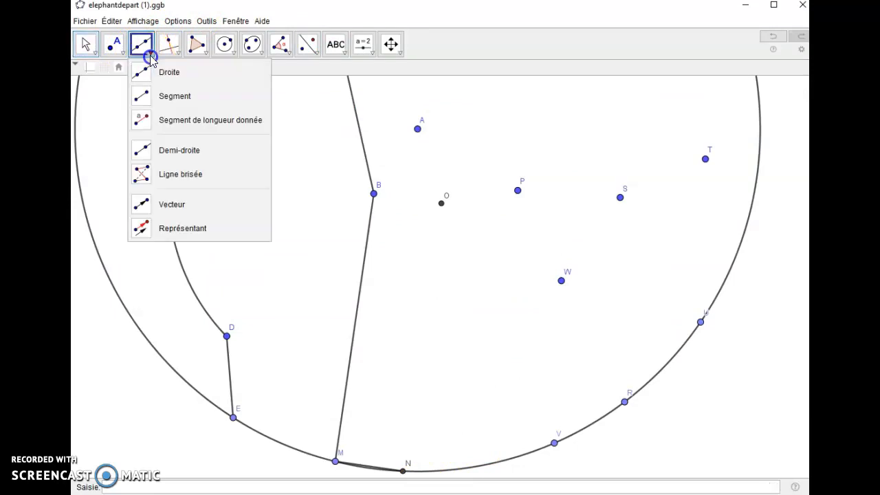
pyautogui.click(159, 96)
pyautogui.click(441, 203)
pyautogui.click(403, 472)
pyautogui.click(441, 204)
pyautogui.click(518, 191)
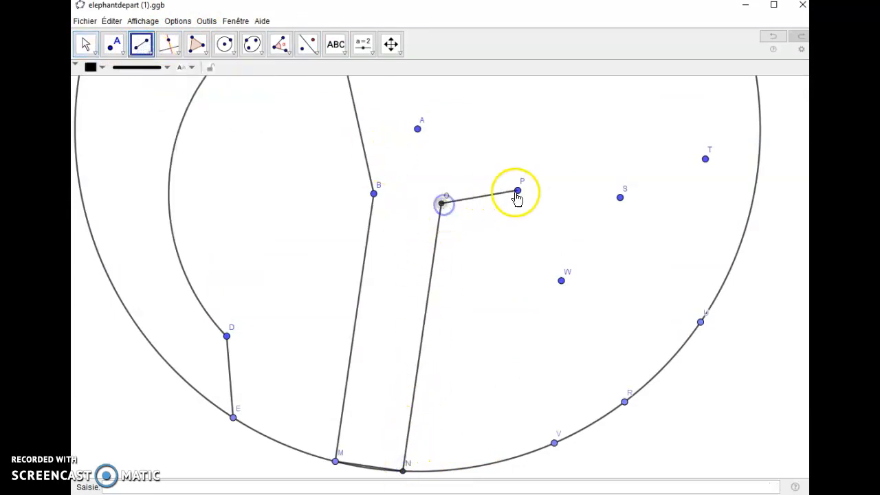
# - Read instruction 8 in elephant.pdf on locating point Q, and return to the GeoGebra figure
pyautogui.hotkey('alt', 'Tab')
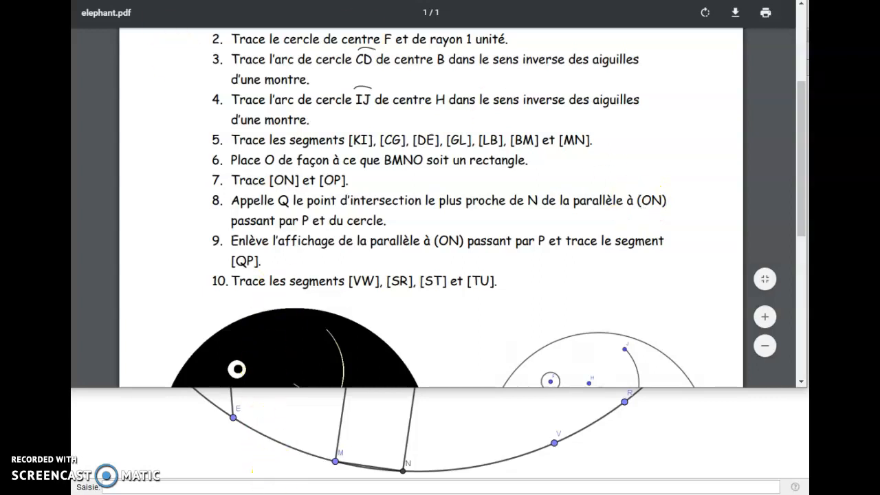
pyautogui.click(278, 489)
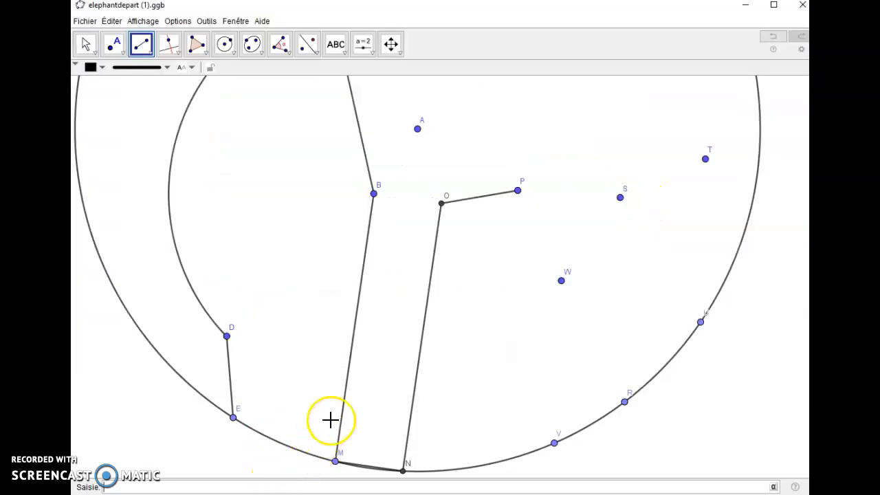
# - Construct the line parallel to segment ON through point P
pyautogui.scroll(1, 330, 325)
pyautogui.scroll(-1, 327, 321)
pyautogui.scroll(-1, 323, 318)
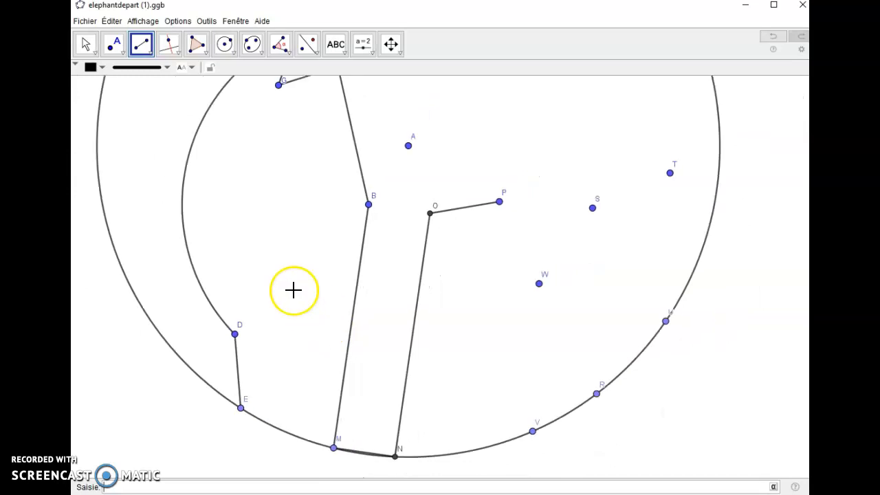
pyautogui.click(178, 54)
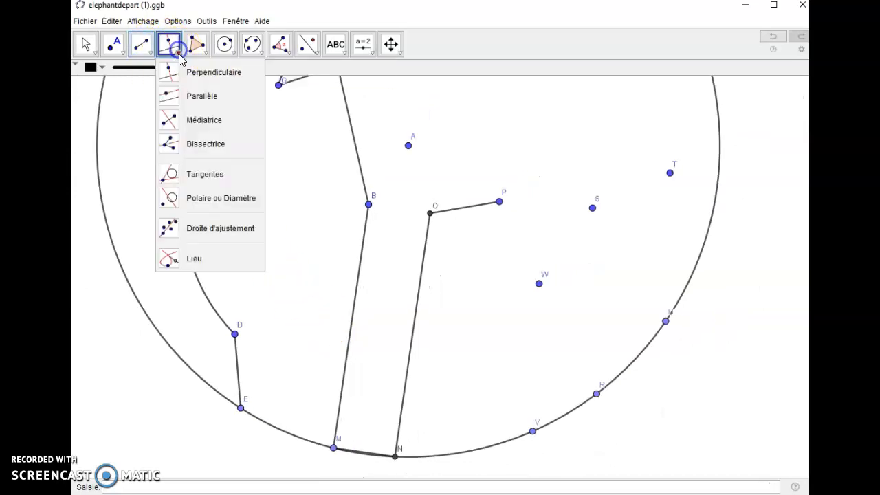
pyautogui.click(187, 93)
pyautogui.click(411, 336)
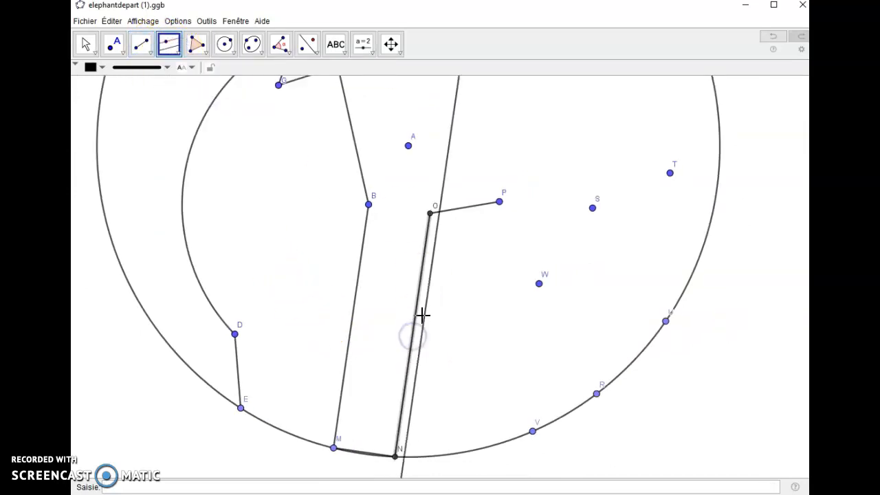
pyautogui.click(500, 203)
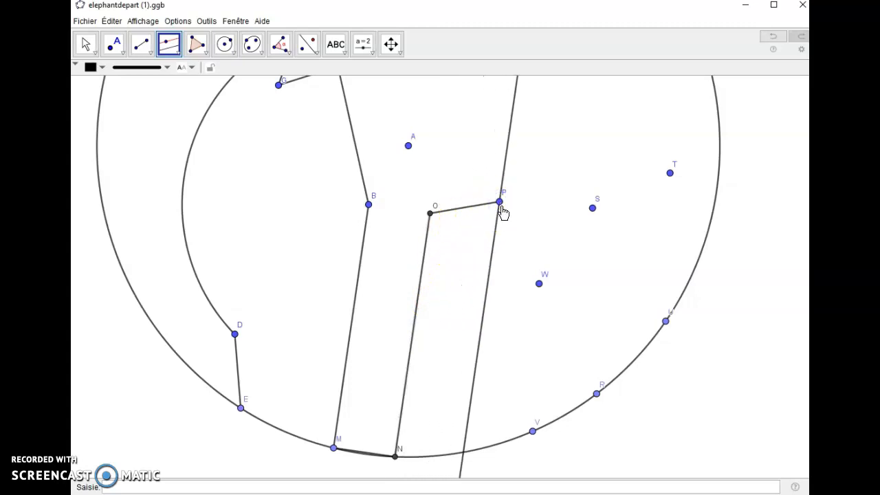
# - Reread instruction 8 in elephant.pdf and place point Q where the parallel through P meets the large circle nearest N
pyautogui.scroll(-5, 502, 213)
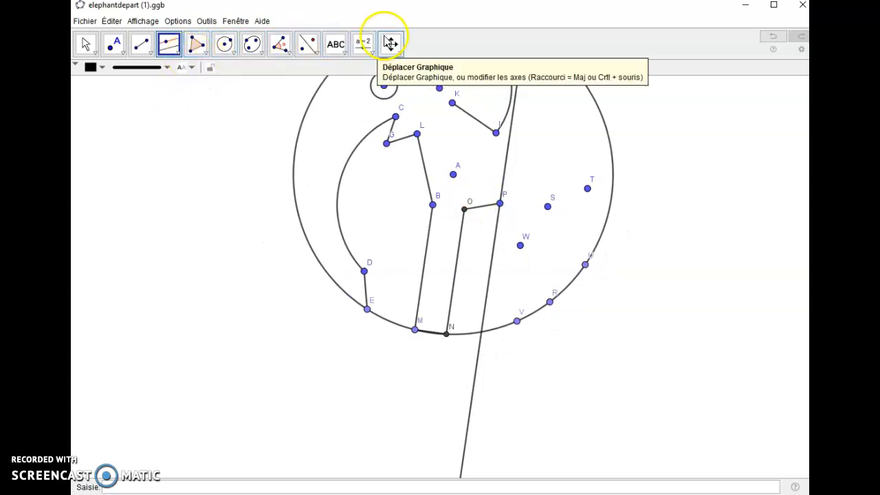
pyautogui.click(390, 42)
pyautogui.moveTo(427, 154); pyautogui.dragTo(309, 215)
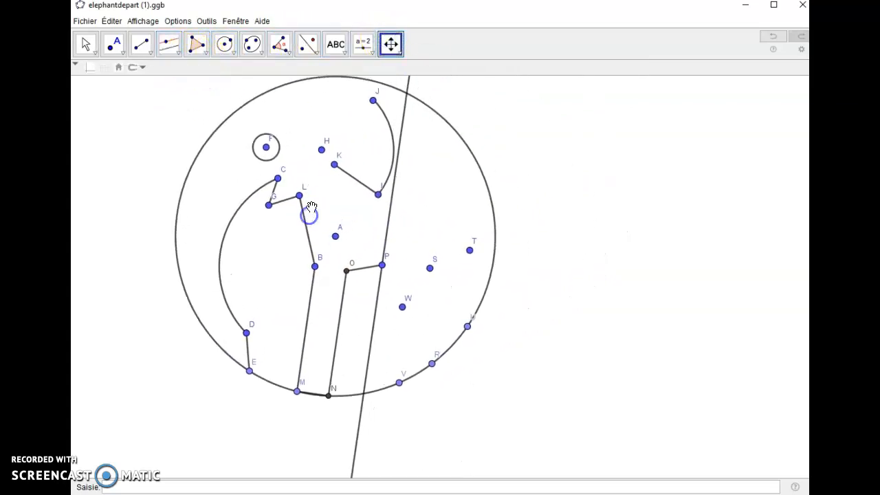
pyautogui.hotkey('alt', 'Tab')
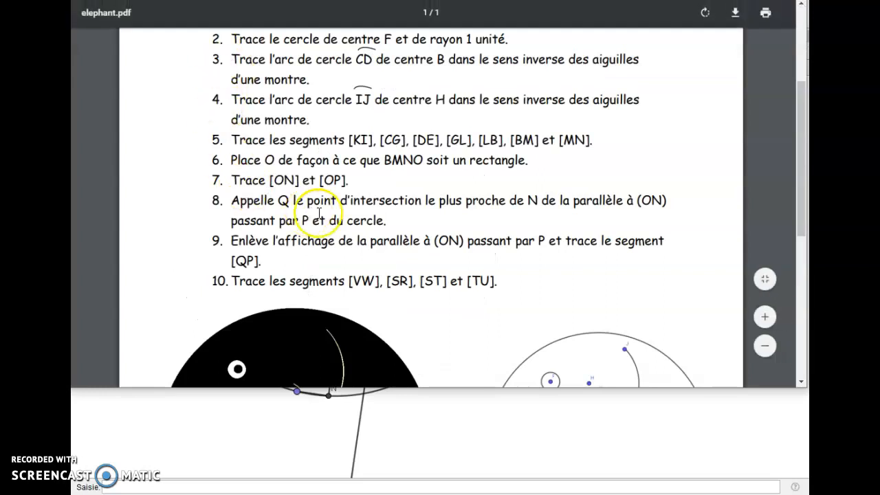
pyautogui.click(238, 486)
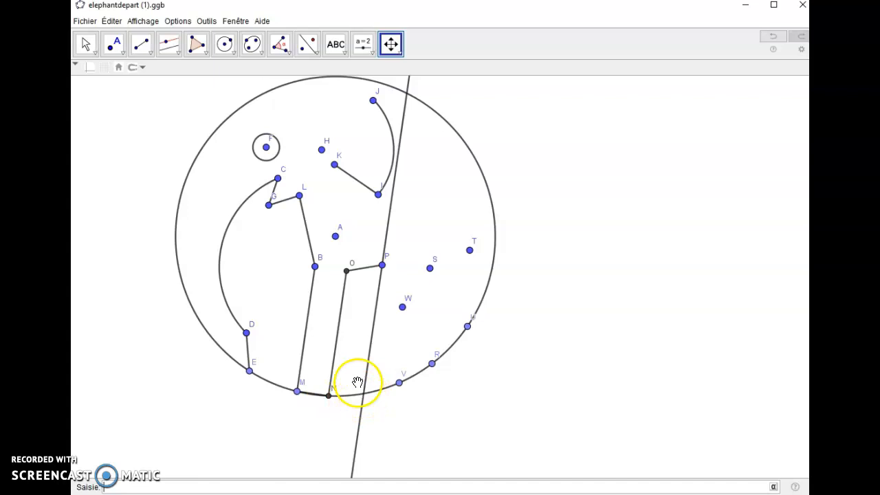
pyautogui.click(112, 43)
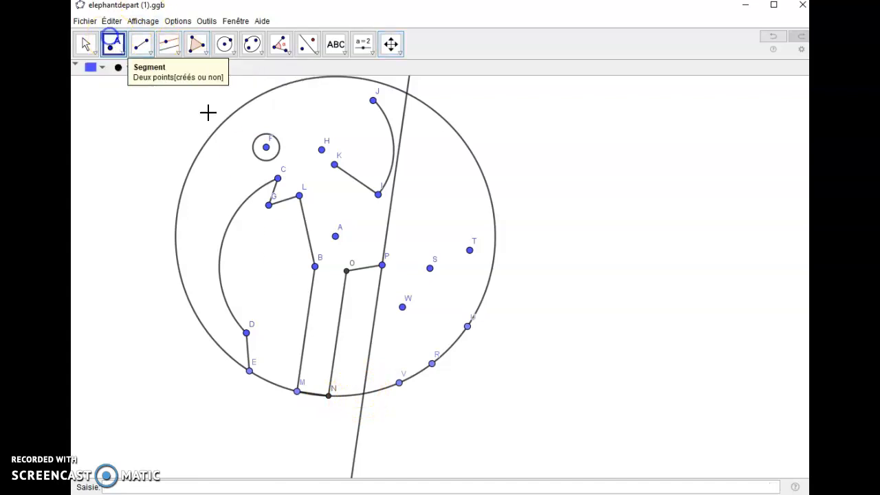
pyautogui.click(365, 395)
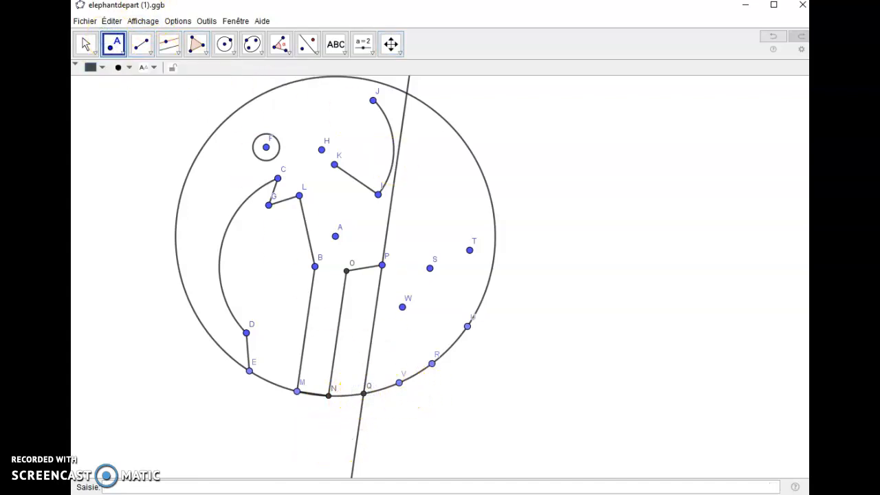
# - Read instruction 9 in elephant.pdf and hide the line parallel to ON through P in the GeoGebra figure
pyautogui.hotkey('alt', 'Tab')
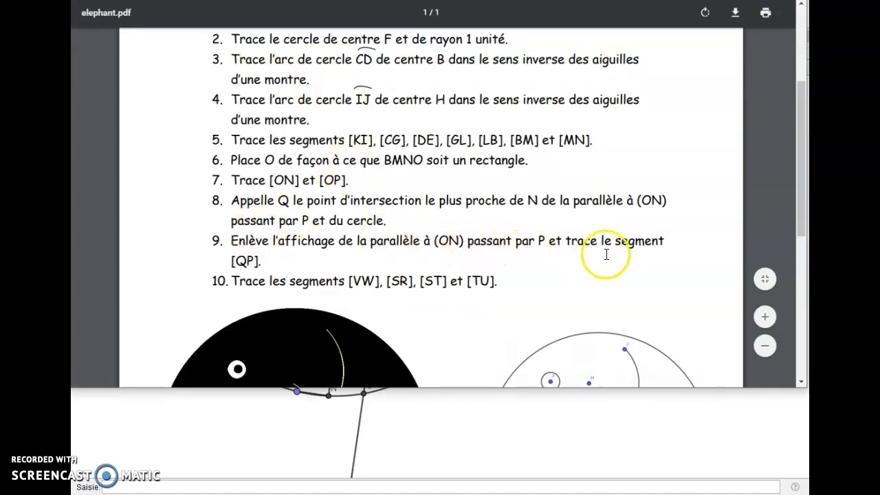
pyautogui.click(237, 486)
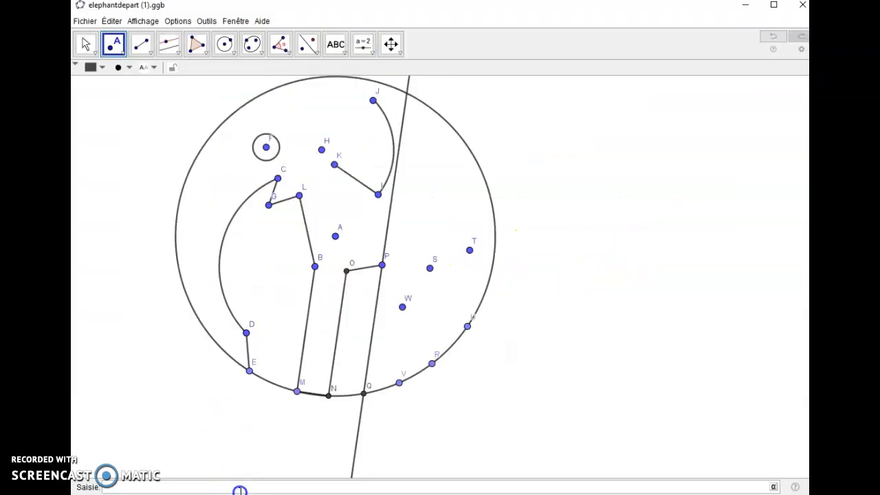
pyautogui.rightClick(360, 434)
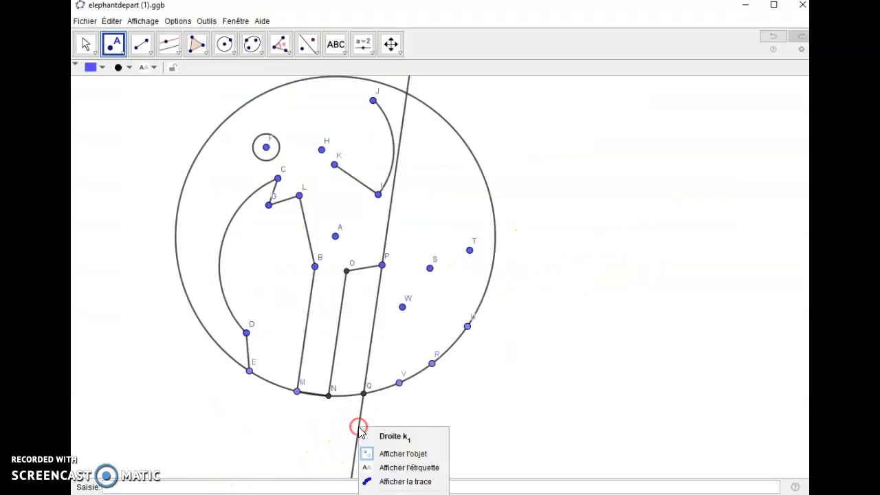
pyautogui.click(385, 454)
# - Draw the segment joining points P and Q
pyautogui.click(137, 46)
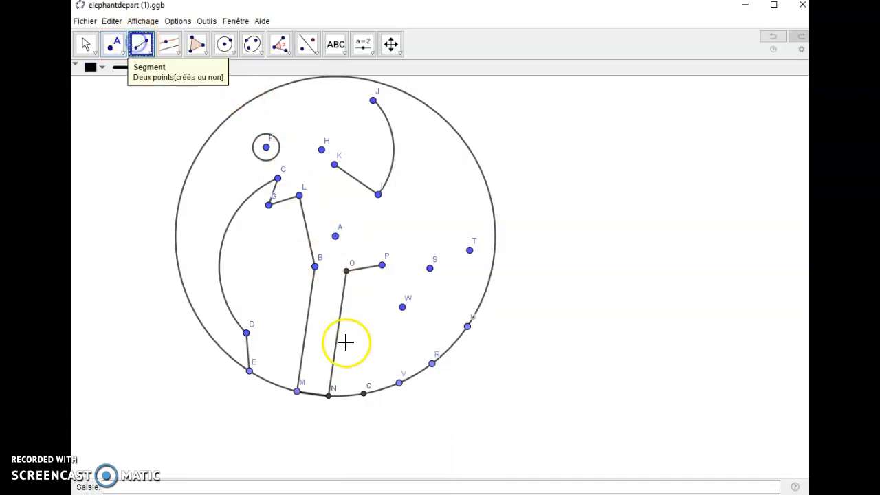
pyautogui.click(382, 266)
pyautogui.click(365, 395)
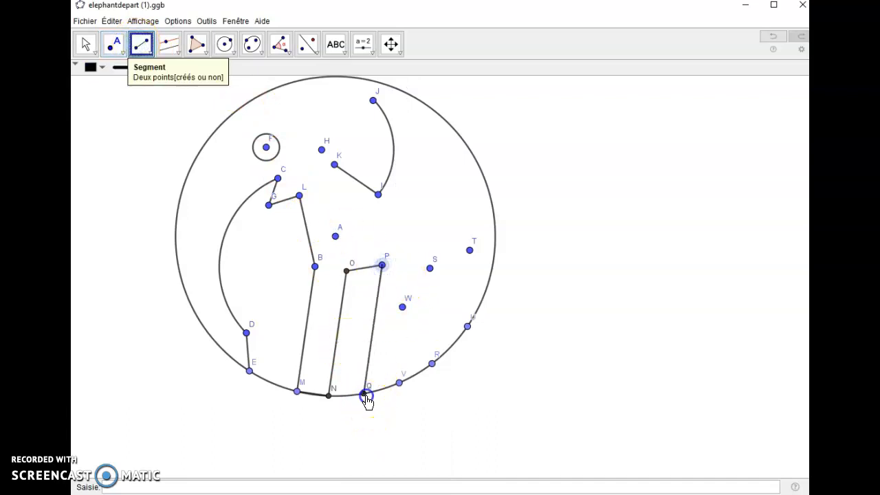
# - Read instruction 10 in elephant.pdf and draw segments VW and SR in the GeoGebra figure
pyautogui.hotkey('alt', 'Tab')
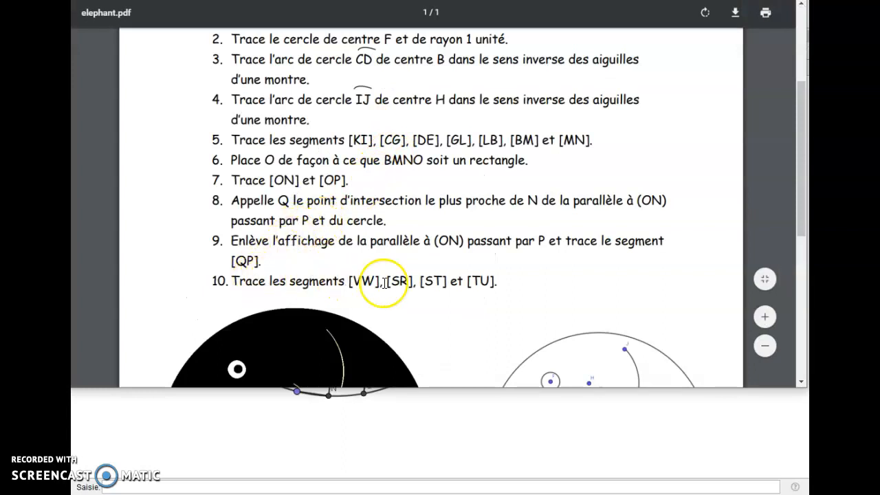
pyautogui.click(374, 489)
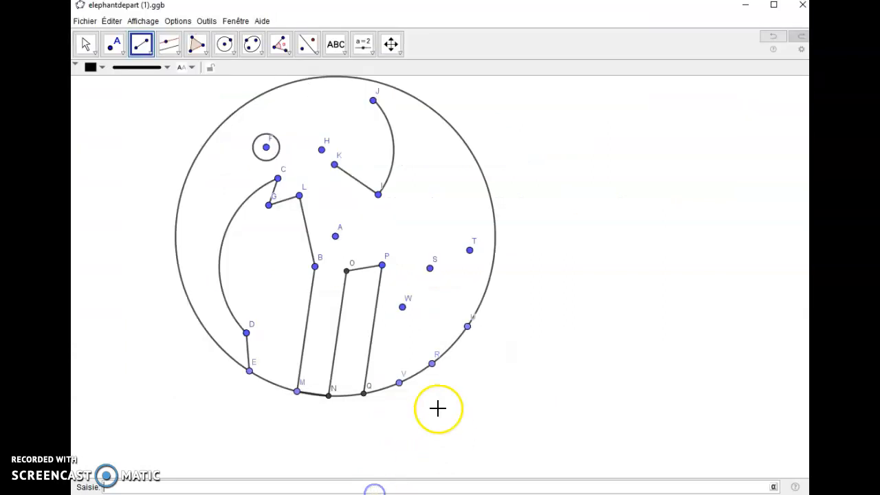
pyautogui.click(399, 382)
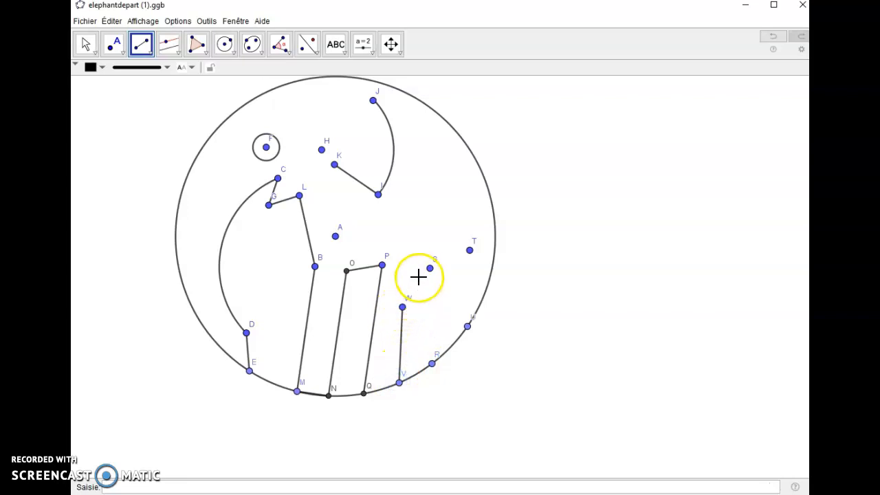
pyautogui.moveTo(429, 267)
pyautogui.mouseDown()
pyautogui.moveTo(425, 353)
pyautogui.moveTo(432, 371)
pyautogui.mouseUp()
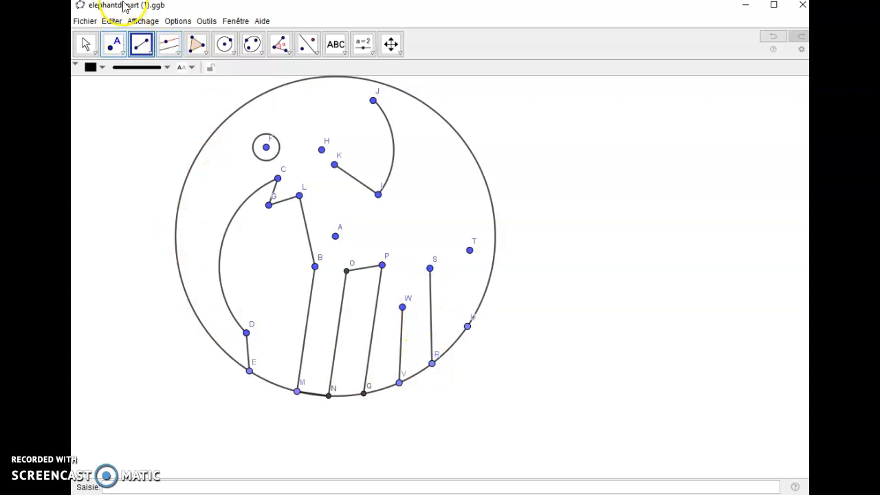
# - Check the remaining segments of instruction 10 in elephant.pdf and draw ST and TU in the GeoGebra figure
pyautogui.hotkey('alt', 'Tab')
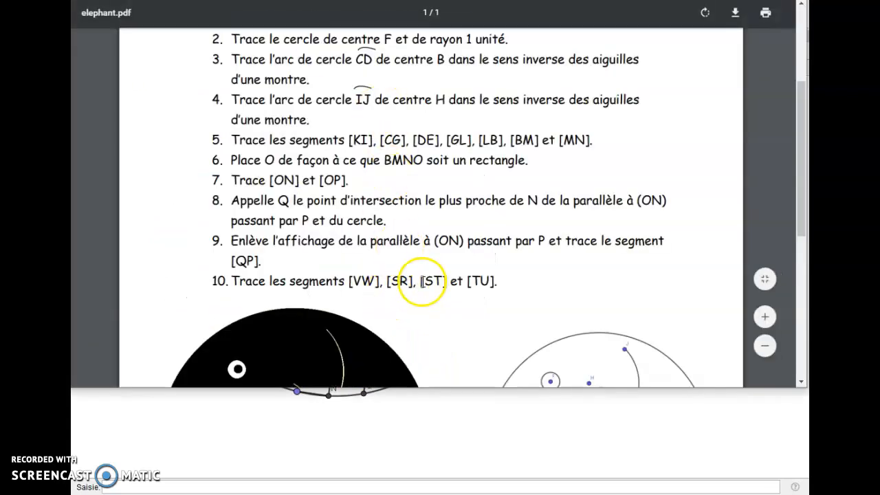
pyautogui.click(462, 489)
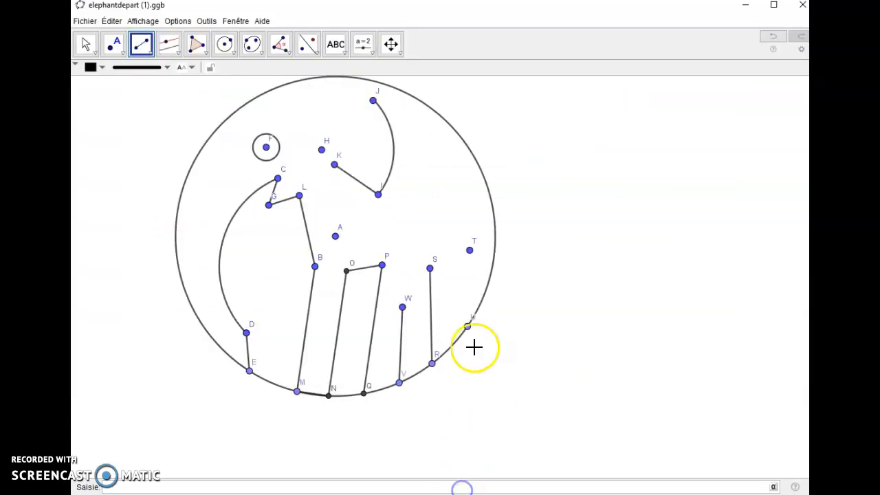
pyautogui.click(431, 268)
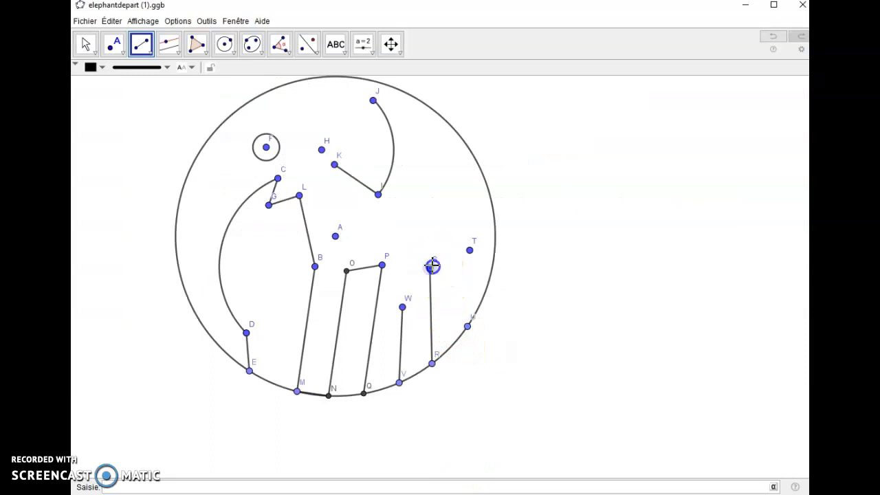
pyautogui.click(469, 326)
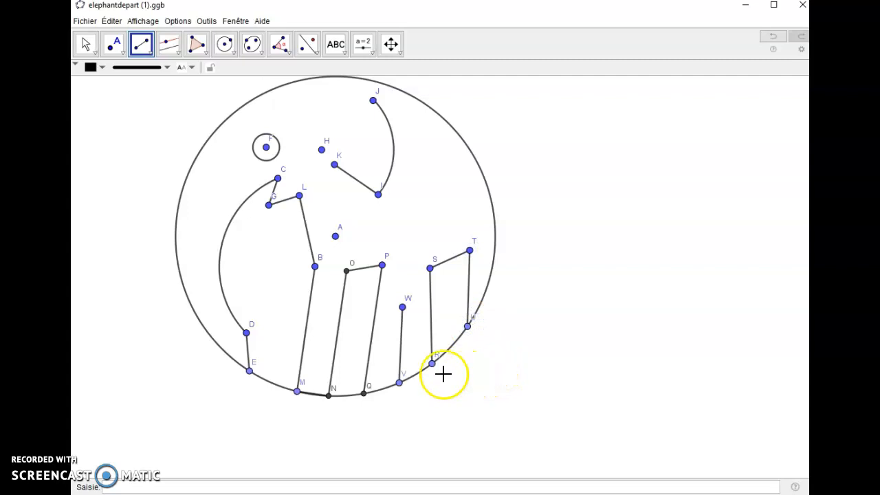
# - Examine the finished elephant model in elephant.pdf, and show the Algebra view in GeoGebra
pyautogui.hotkey('alt', 'Tab')
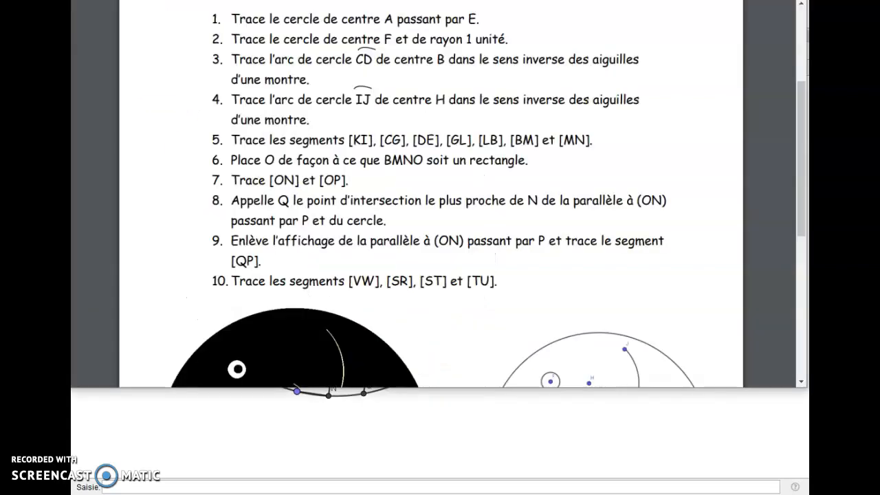
pyautogui.scroll(-4, 315, 249)
pyautogui.scroll(5, 314, 244)
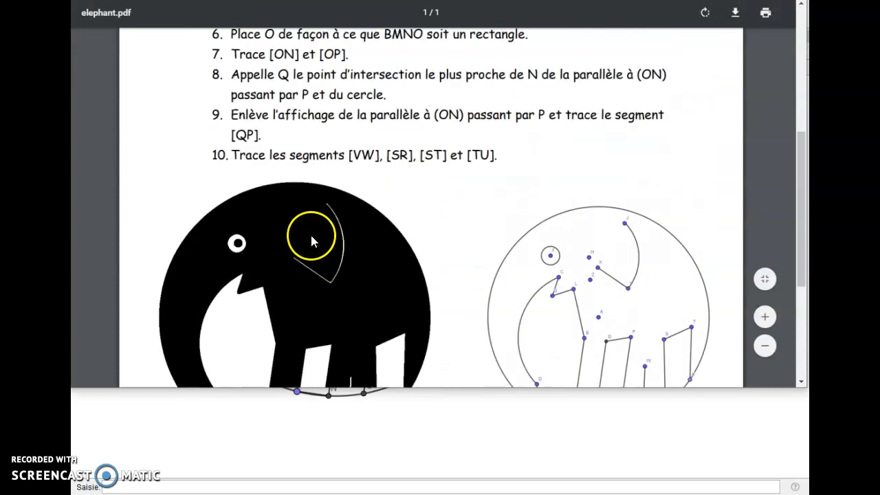
pyautogui.click(297, 489)
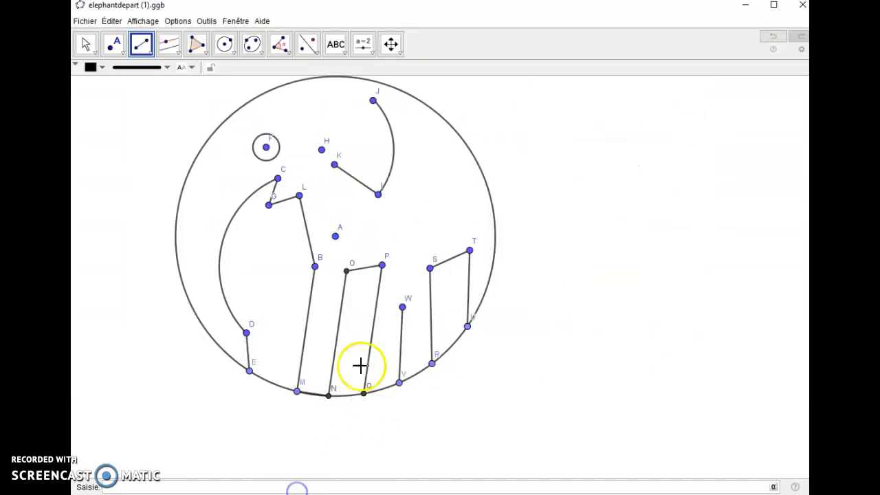
pyautogui.click(156, 24)
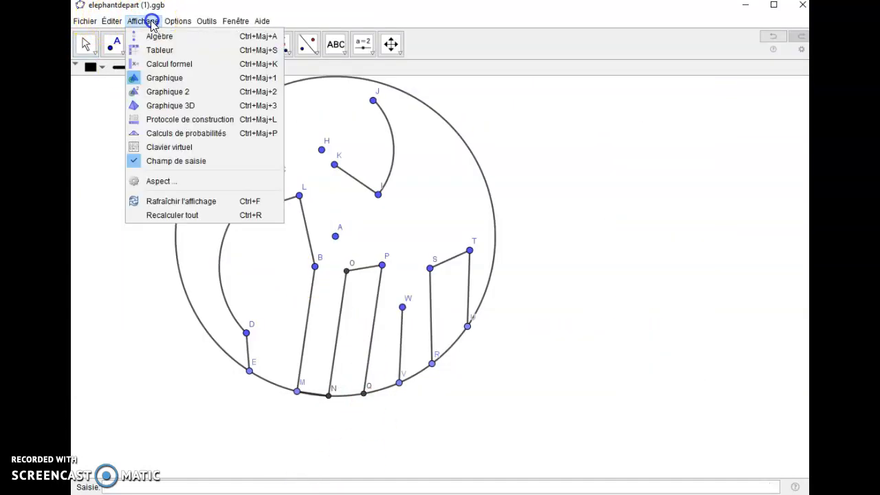
pyautogui.click(150, 34)
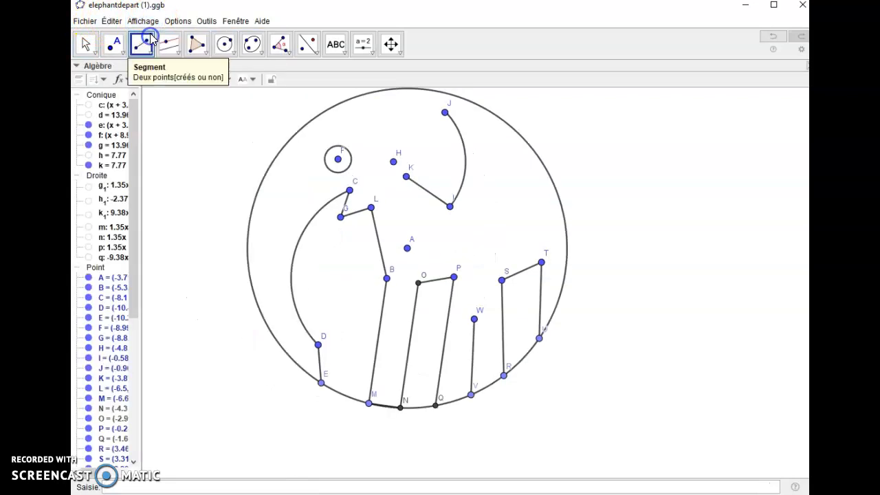
# - Hide all the points except F, and turn off the point labels
pyautogui.click(95, 267)
pyautogui.rightClick(95, 274)
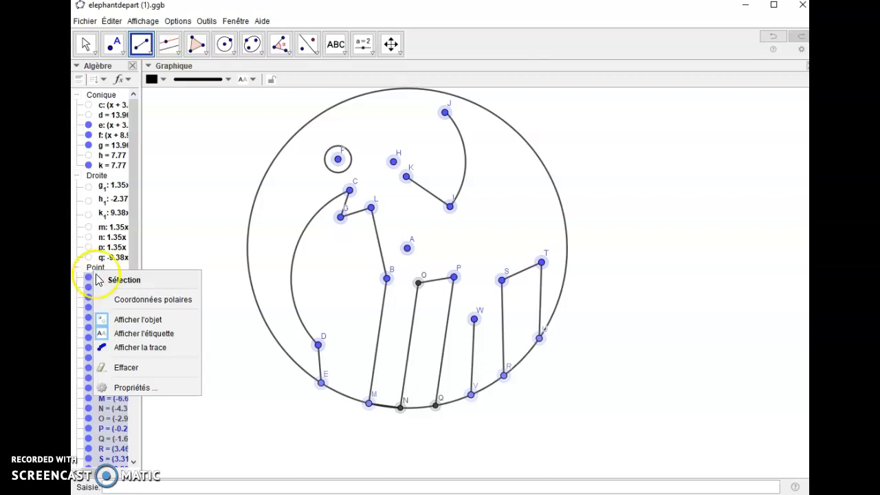
pyautogui.click(123, 319)
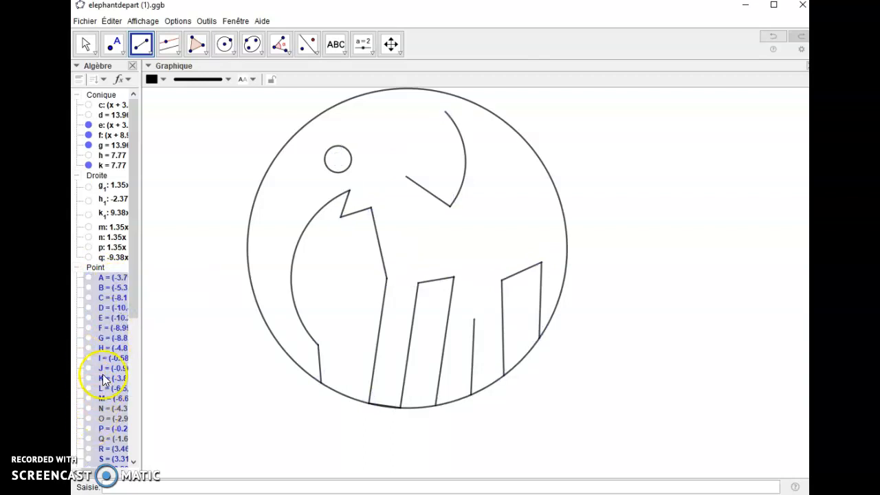
pyautogui.rightClick(89, 328)
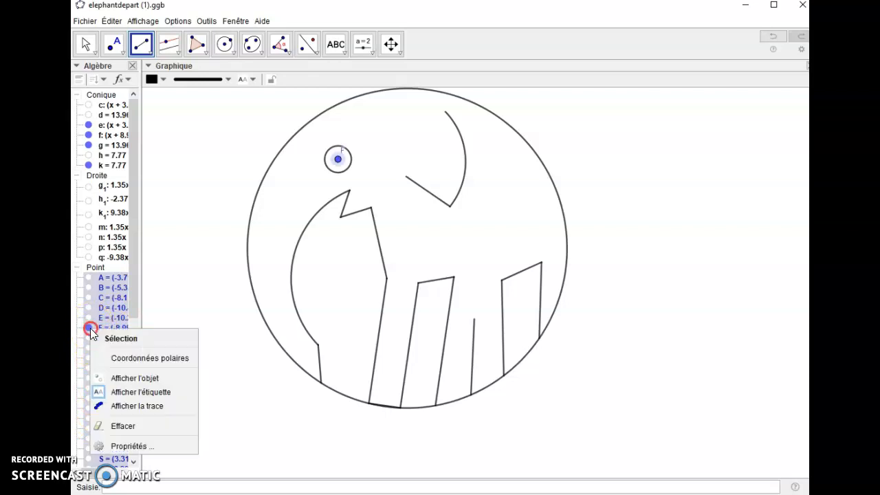
pyautogui.click(145, 391)
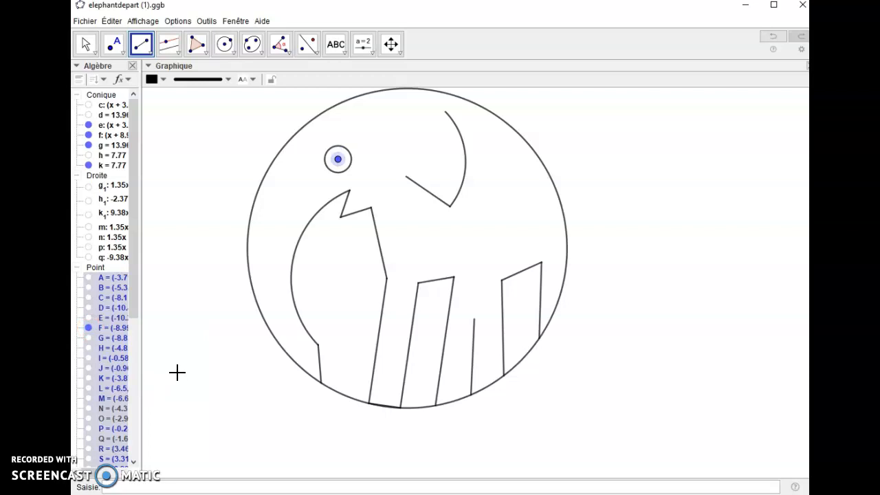
# - Reposition the elephant figure within the graphics view, export the view as an image and bring it into GIMP
pyautogui.click(391, 43)
pyautogui.moveTo(407, 144)
pyautogui.mouseDown()
pyautogui.moveTo(350, 188)
pyautogui.moveTo(334, 185)
pyautogui.mouseUp()
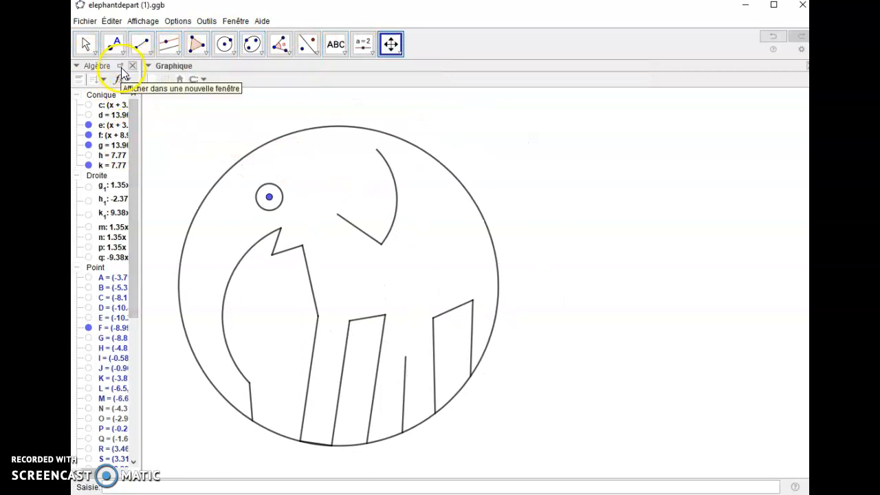
pyautogui.click(86, 21)
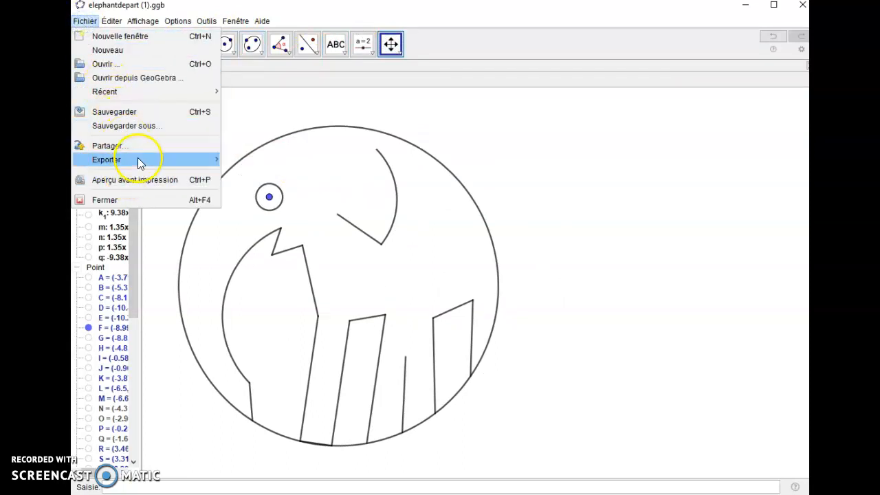
pyautogui.moveTo(140, 163)
pyautogui.click(261, 199)
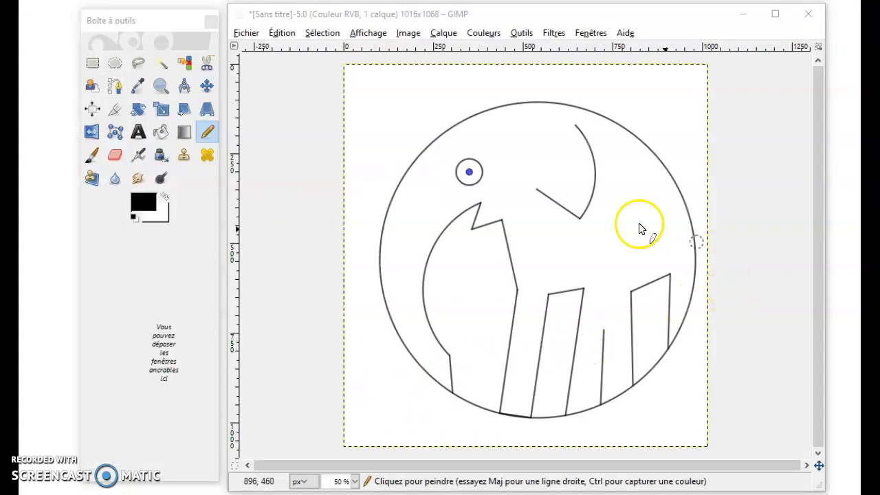
# - Set the foreground colour to red (f11f1f) and bucket-fill the ear outline and the short line between the legs with it
pyautogui.click(152, 205)
pyautogui.moveTo(283, 251); pyautogui.dragTo(304, 239)
pyautogui.click(374, 330)
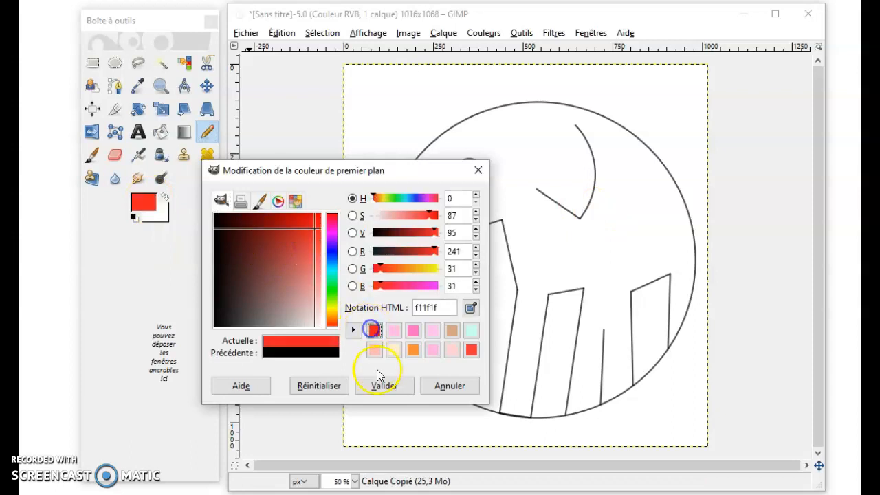
pyautogui.click(382, 386)
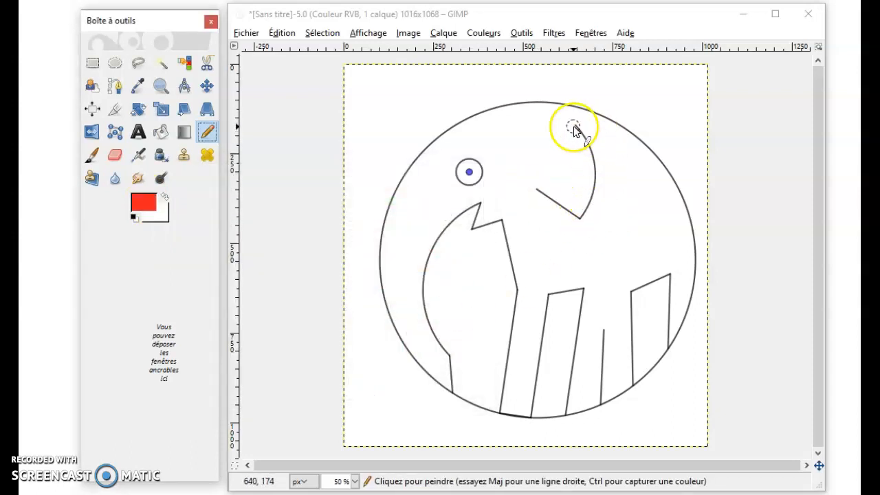
pyautogui.click(161, 131)
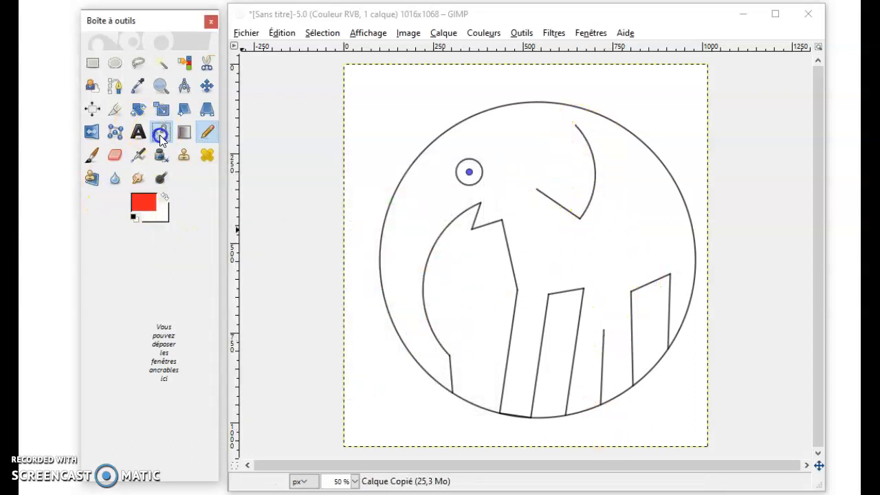
pyautogui.click(575, 218)
pyautogui.click(585, 210)
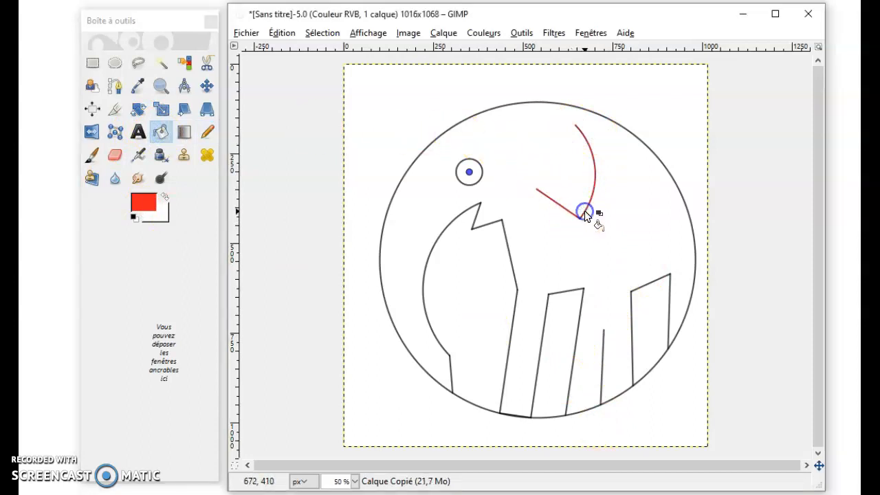
pyautogui.click(604, 338)
# - Bucket-fill the elephant's body with black, and recolour the red ear outline and leg line white
pyautogui.click(134, 219)
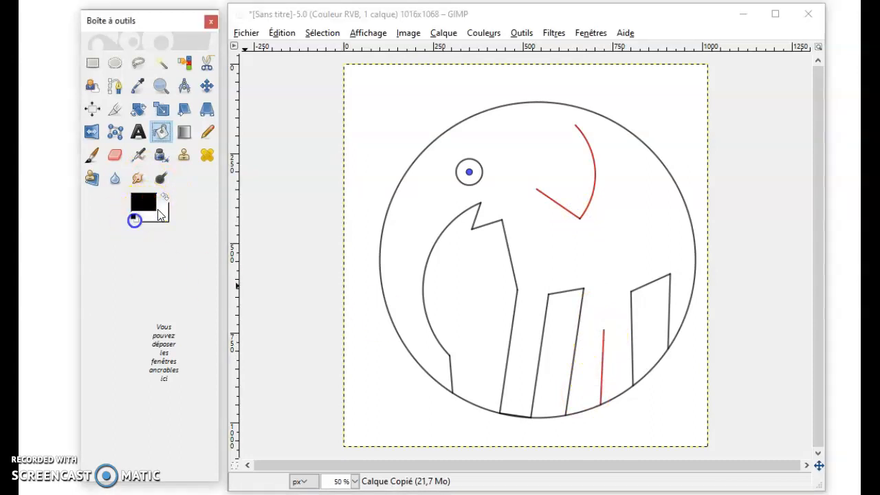
pyautogui.click(525, 220)
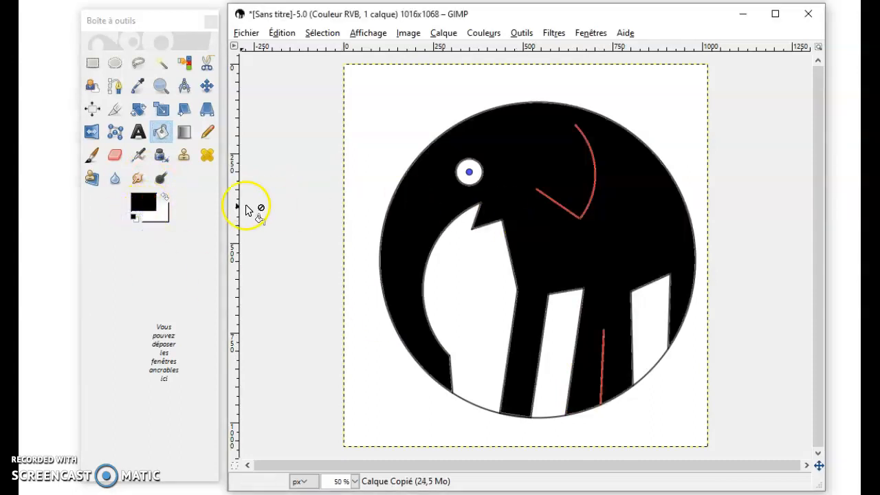
pyautogui.click(165, 197)
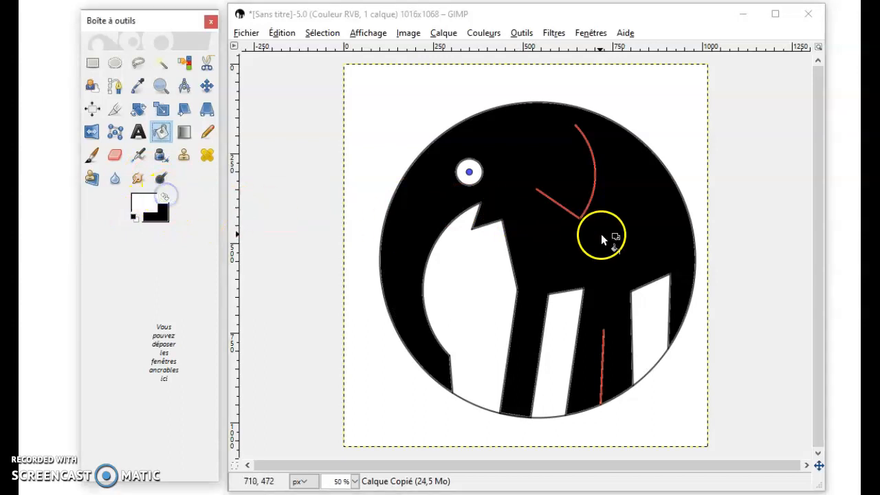
pyautogui.click(577, 216)
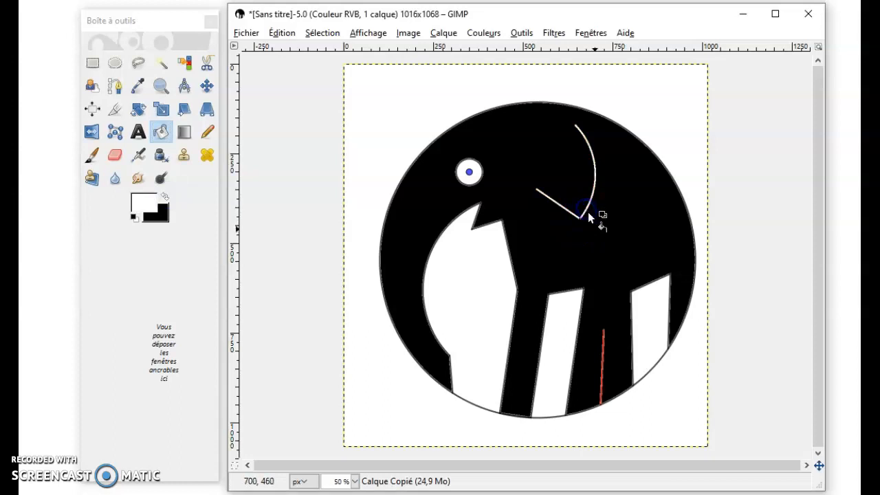
pyautogui.click(603, 332)
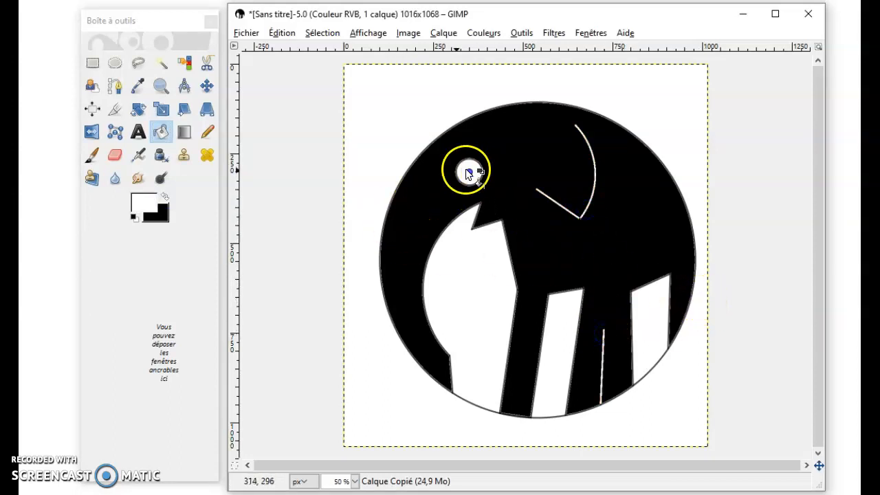
# - Paint a black pupil over the blue point in the eye using the Pencil at size 35
pyautogui.click(163, 199)
pyautogui.click(206, 133)
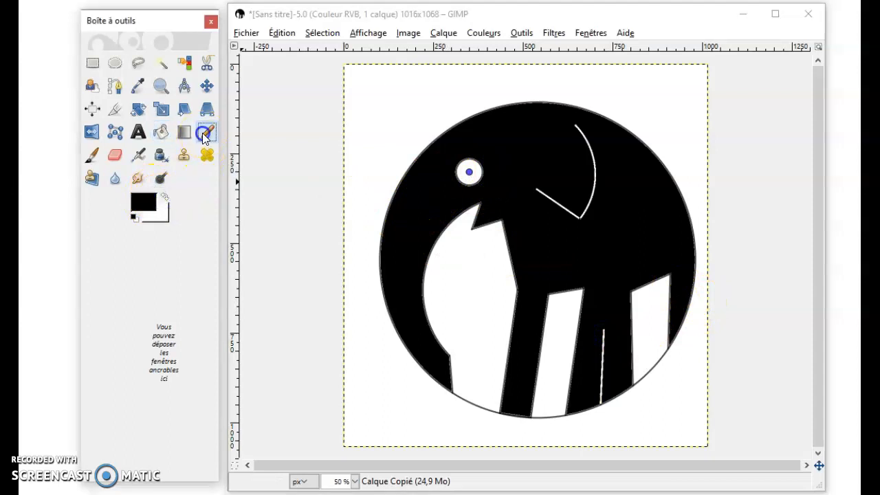
pyautogui.doubleClick(203, 136)
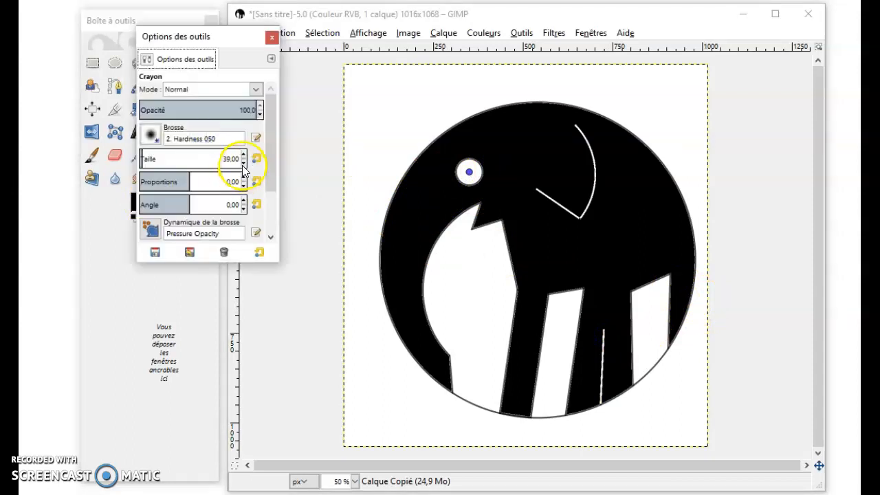
pyautogui.click(243, 163)
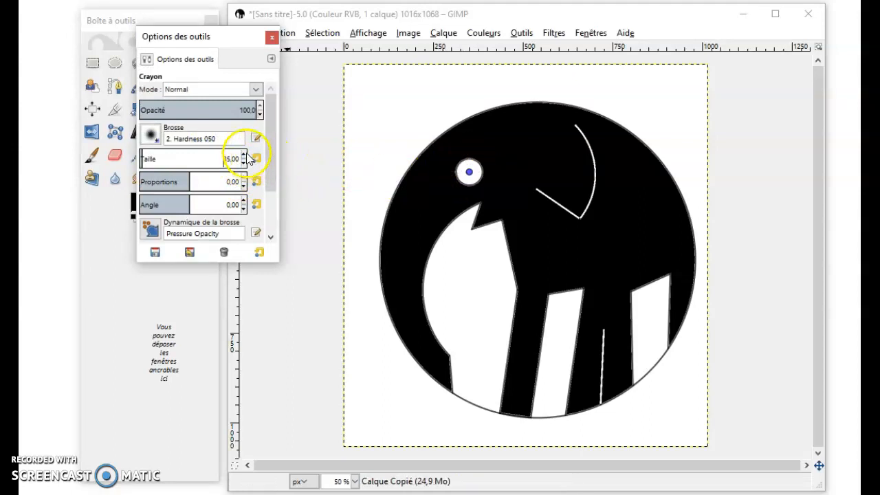
pyautogui.click(469, 173)
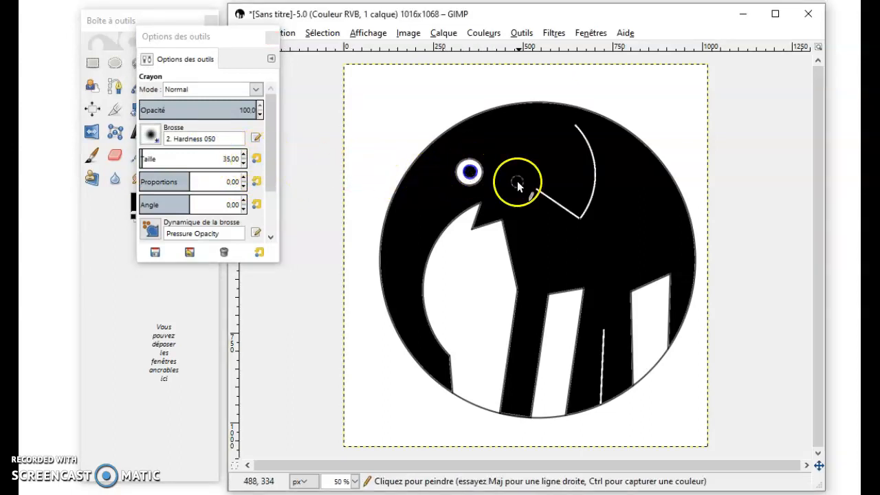
pyautogui.click(273, 36)
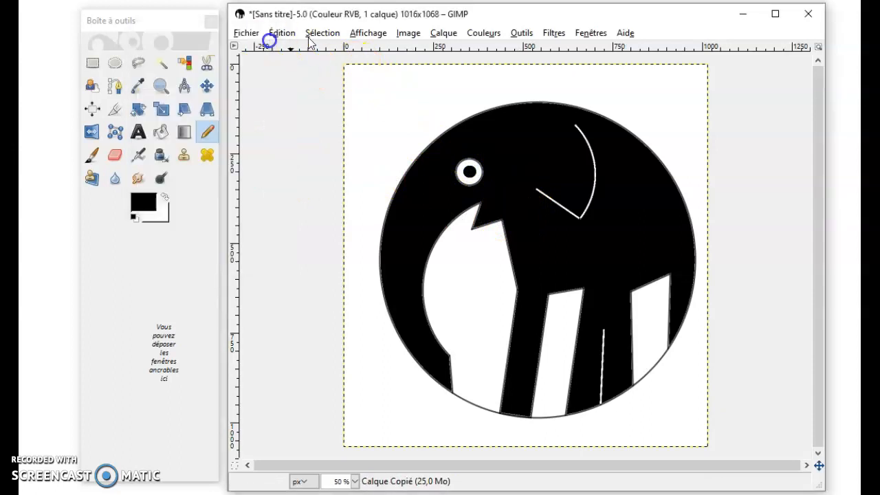
# - Apply the generic Erode (Éroder) filter to the elephant image
pyautogui.click(556, 33)
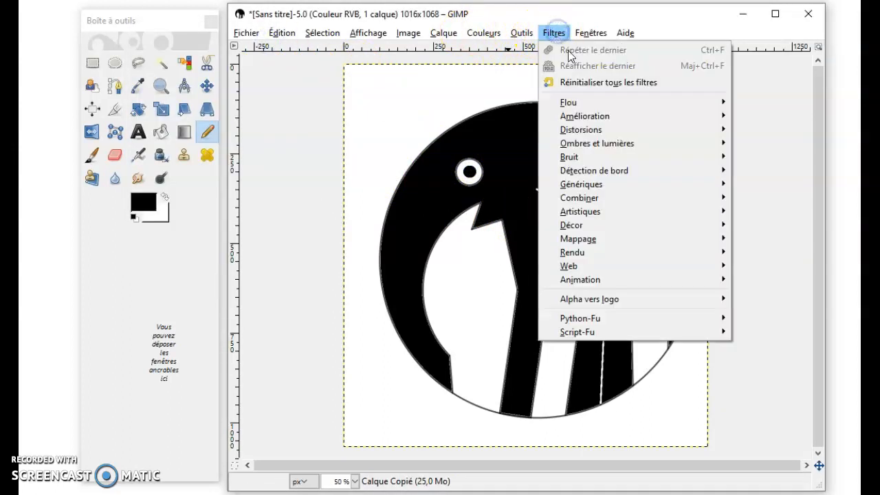
pyautogui.moveTo(618, 190)
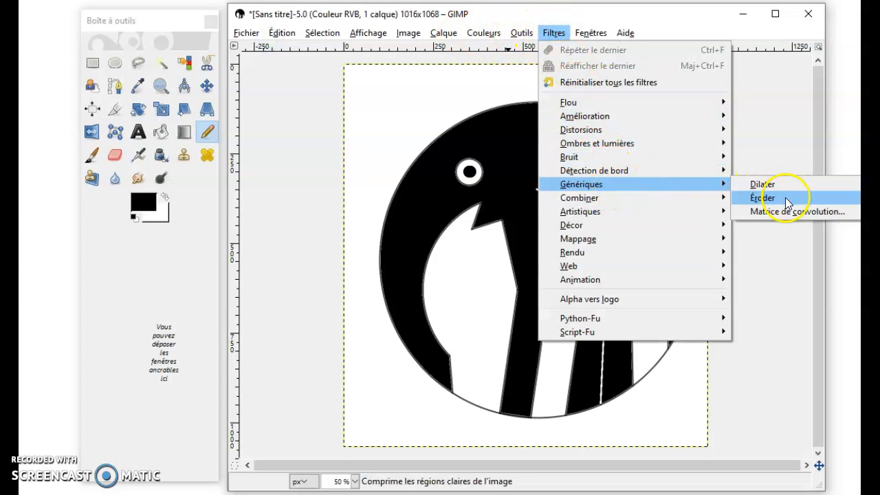
pyautogui.click(786, 198)
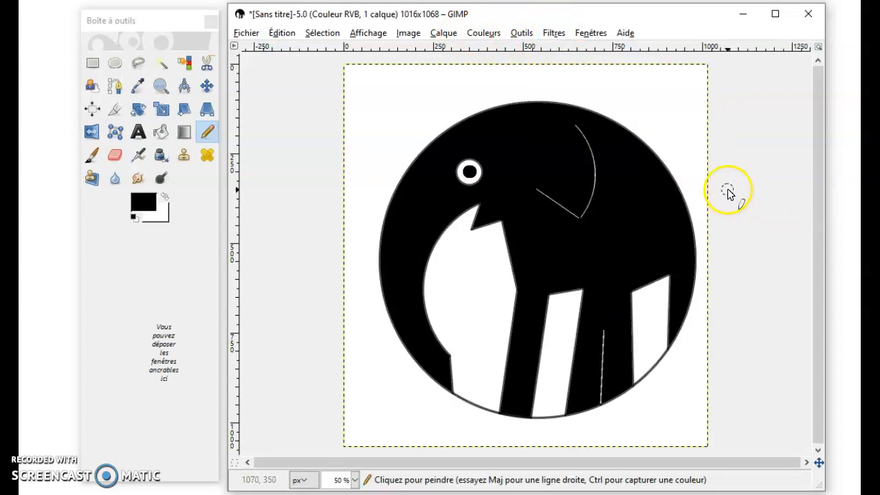
pyautogui.hotkey('ctrl', 'c')
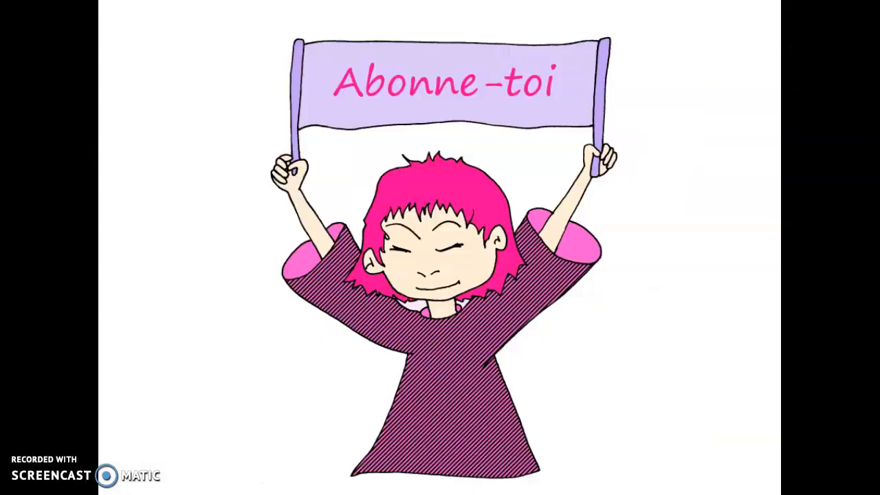